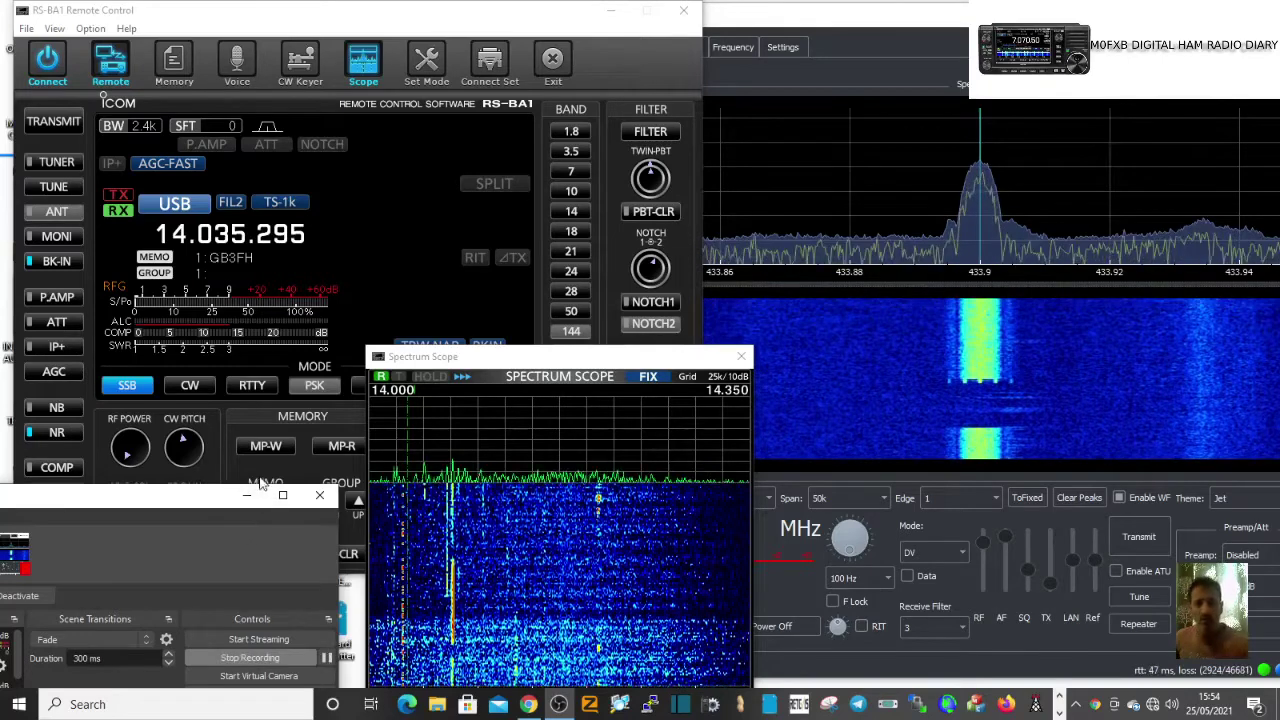
# Minimize the recorder window and spread the Spectrum Scope and wfview windows apart.
pyautogui.click(248, 497)
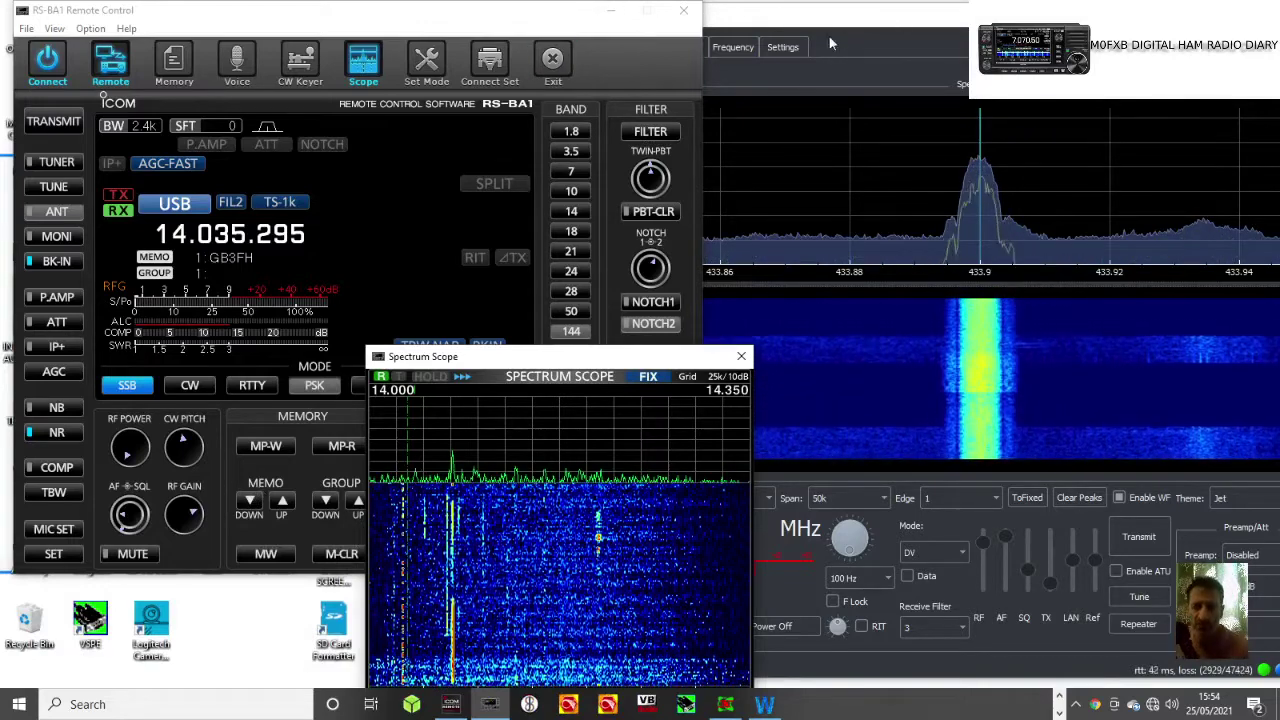
pyautogui.moveTo(450, 356); pyautogui.dragTo(255, 364)
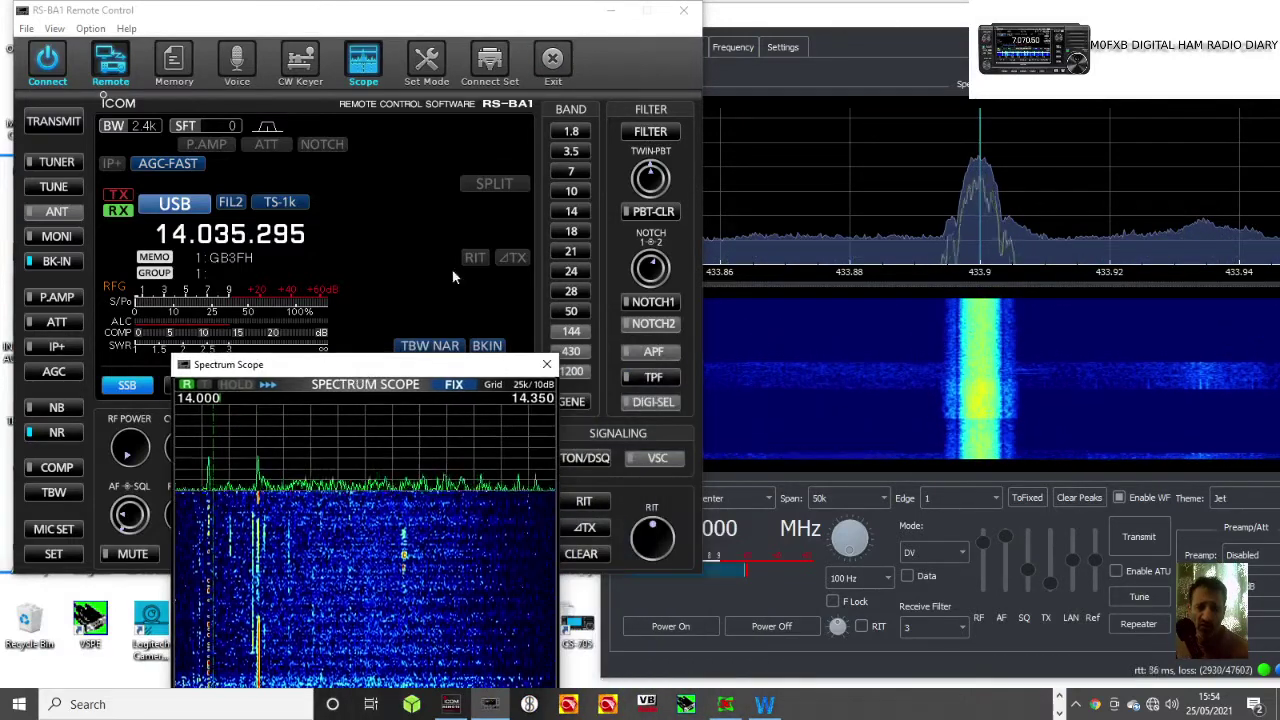
pyautogui.click(896, 17)
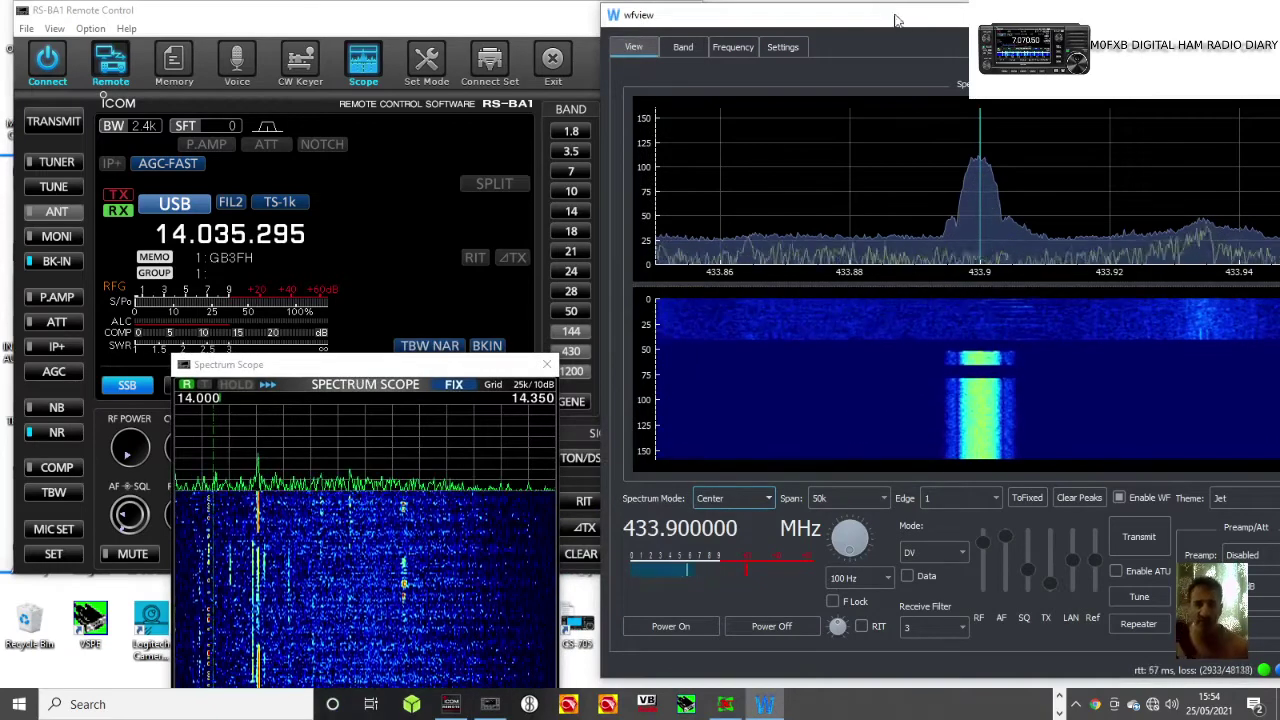
pyautogui.moveTo(896, 17); pyautogui.dragTo(993, 31)
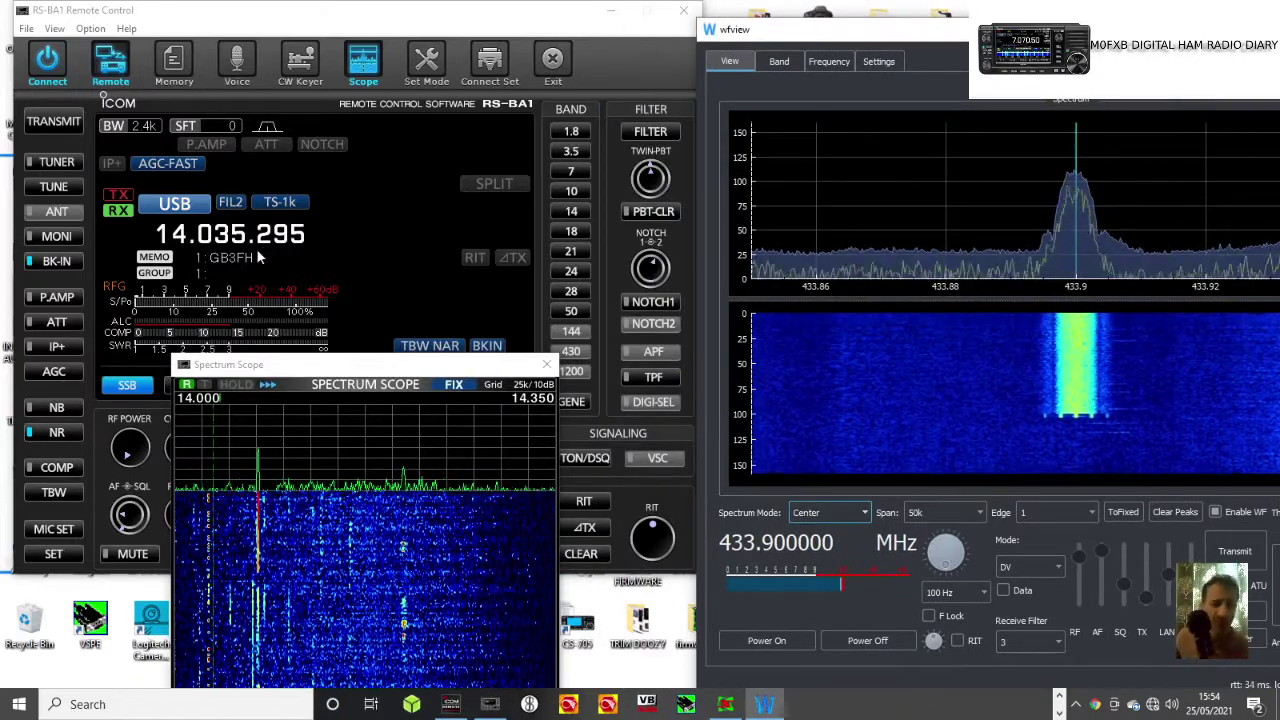
# Make the Spectrum Scope window taller and move it off the RS-BA1 remote control panel.
pyautogui.moveTo(338, 367); pyautogui.dragTo(414, 289)
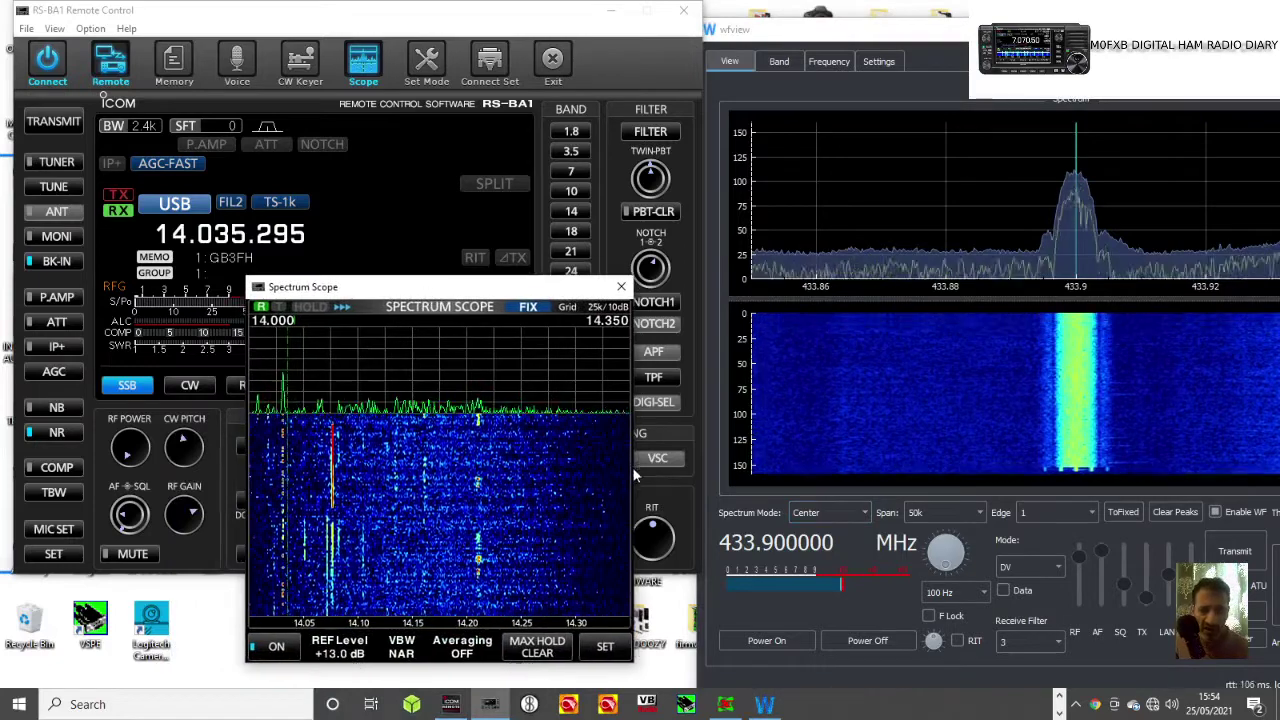
pyautogui.moveTo(505, 289); pyautogui.dragTo(603, 127)
pyautogui.moveTo(521, 506); pyautogui.dragTo(519, 705)
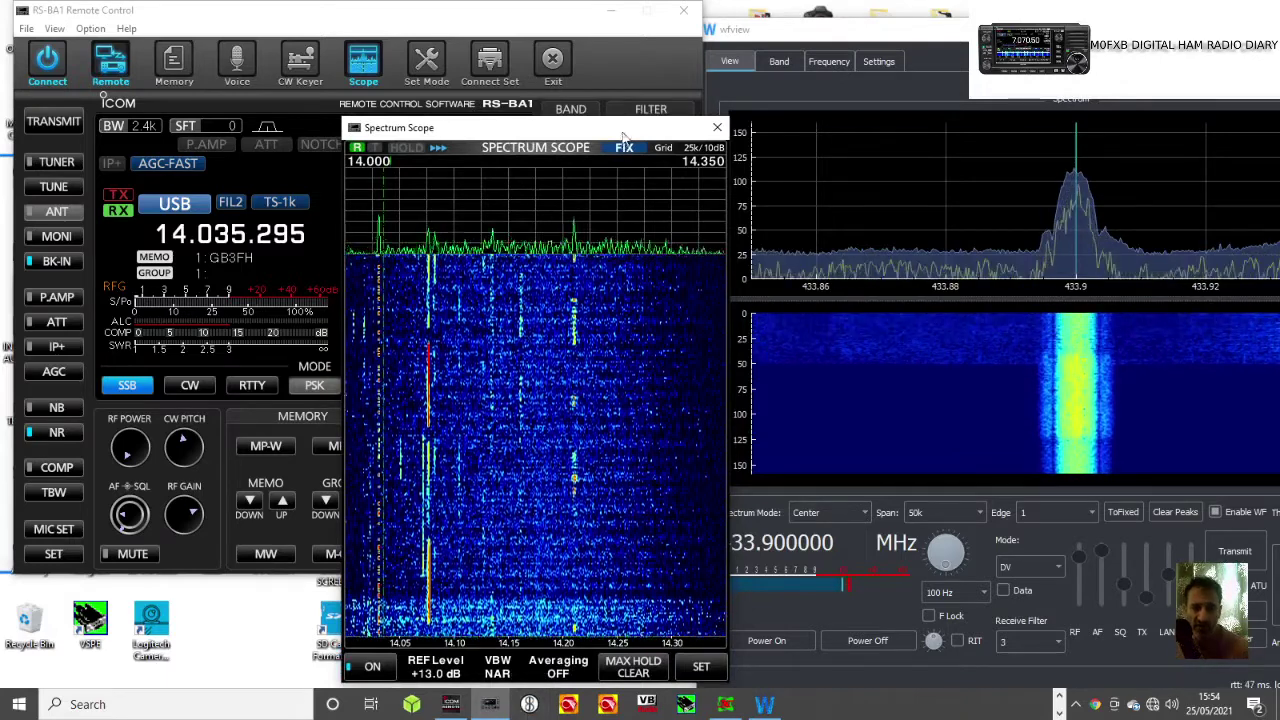
pyautogui.moveTo(622, 135); pyautogui.dragTo(592, 140)
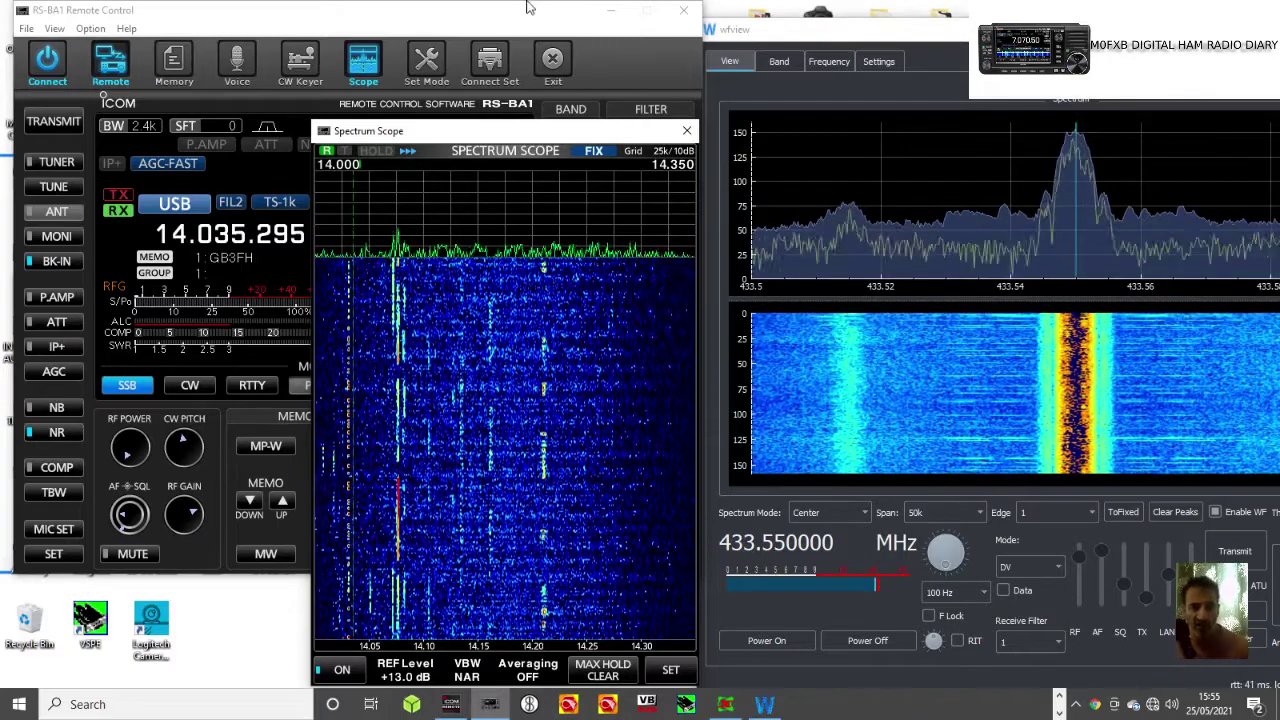
pyautogui.moveTo(528, 139); pyautogui.dragTo(965, 22)
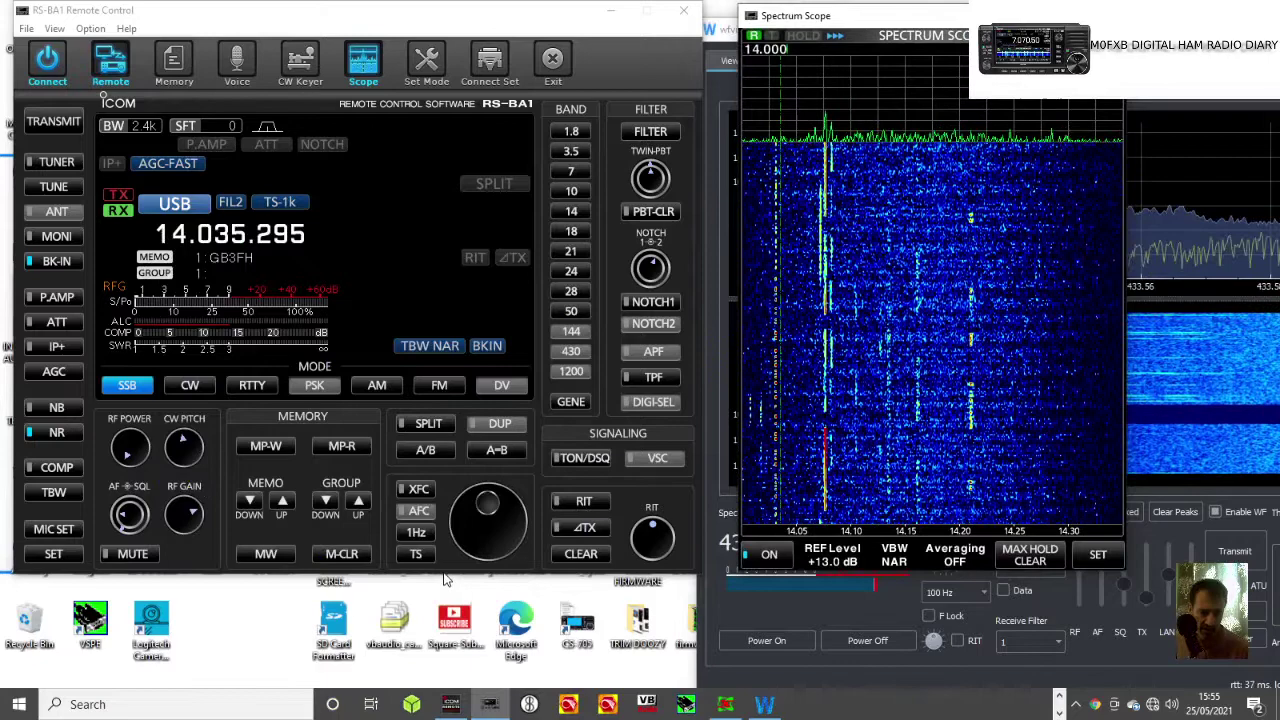
# Shift the RS-BA1 window and view the stored channels in the Memory Channel Editor, closing it again.
pyautogui.moveTo(441, 45); pyautogui.dragTo(453, 111)
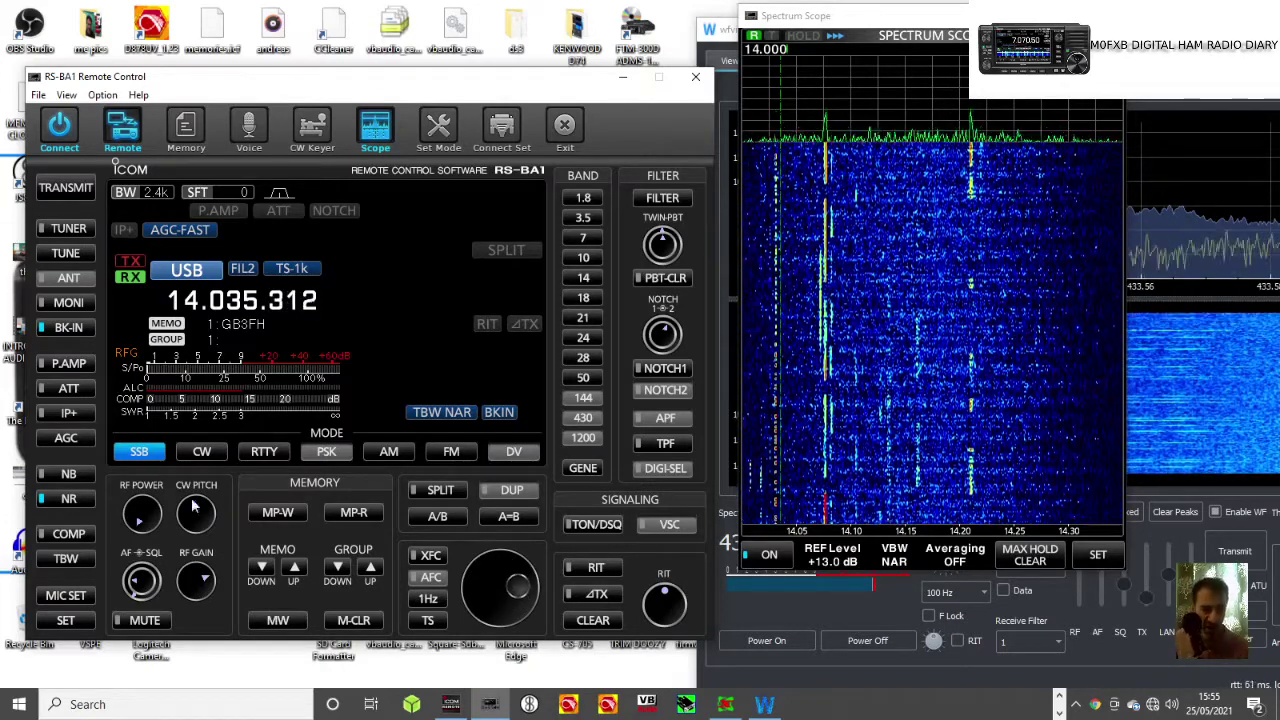
pyautogui.click(186, 128)
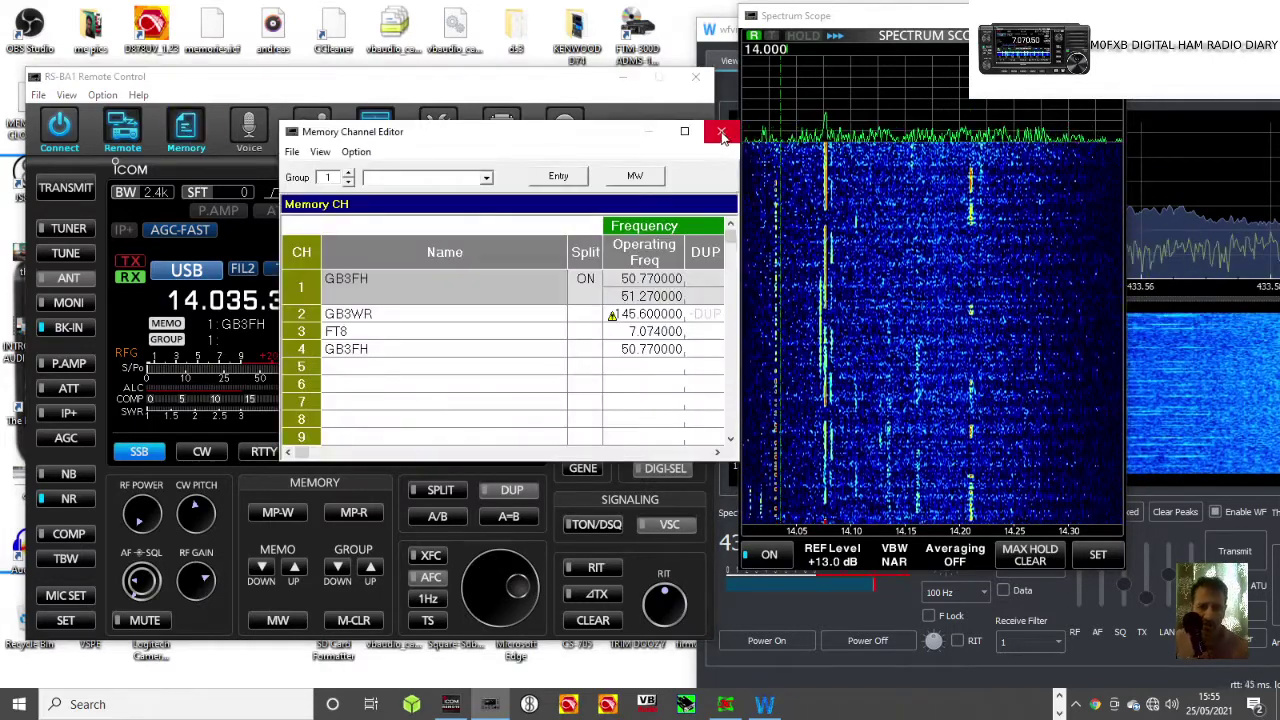
pyautogui.click(721, 133)
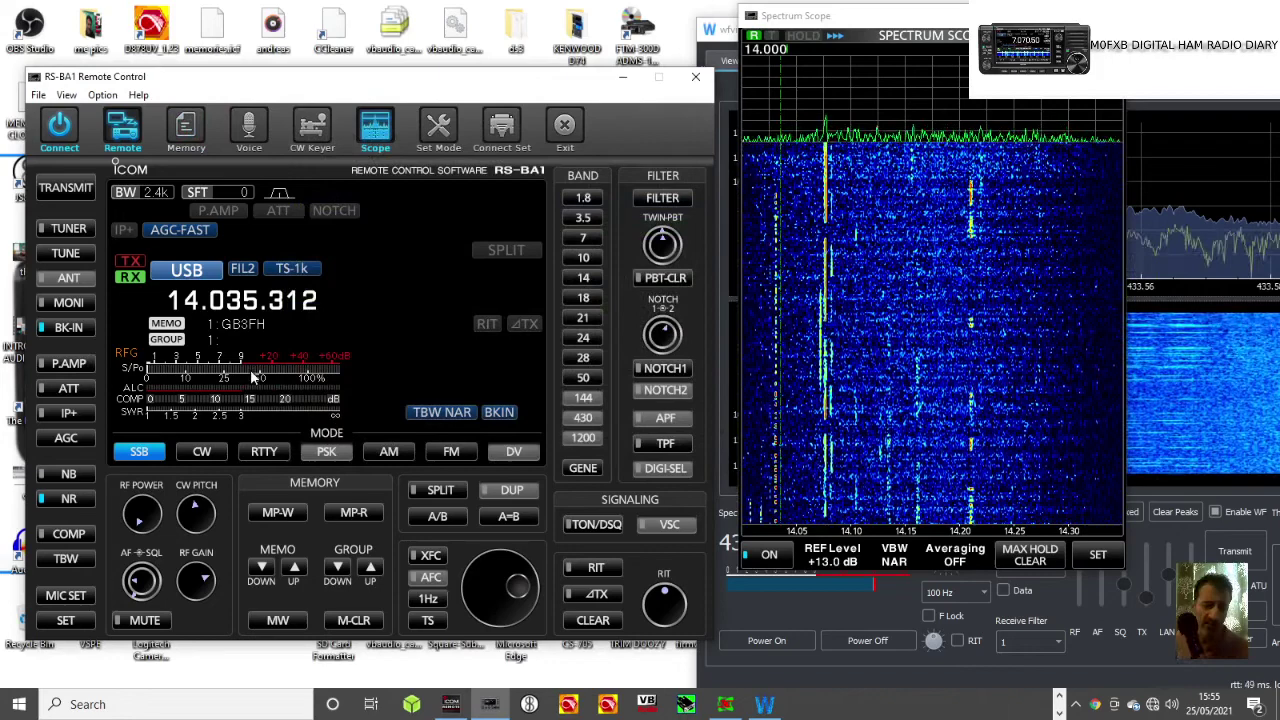
# Tune the radio to 14.096.281 on the Spectrum Scope and arrange the scope over RS-BA1 with wfview beside it.
pyautogui.moveTo(250, 76); pyautogui.dragTo(231, 14)
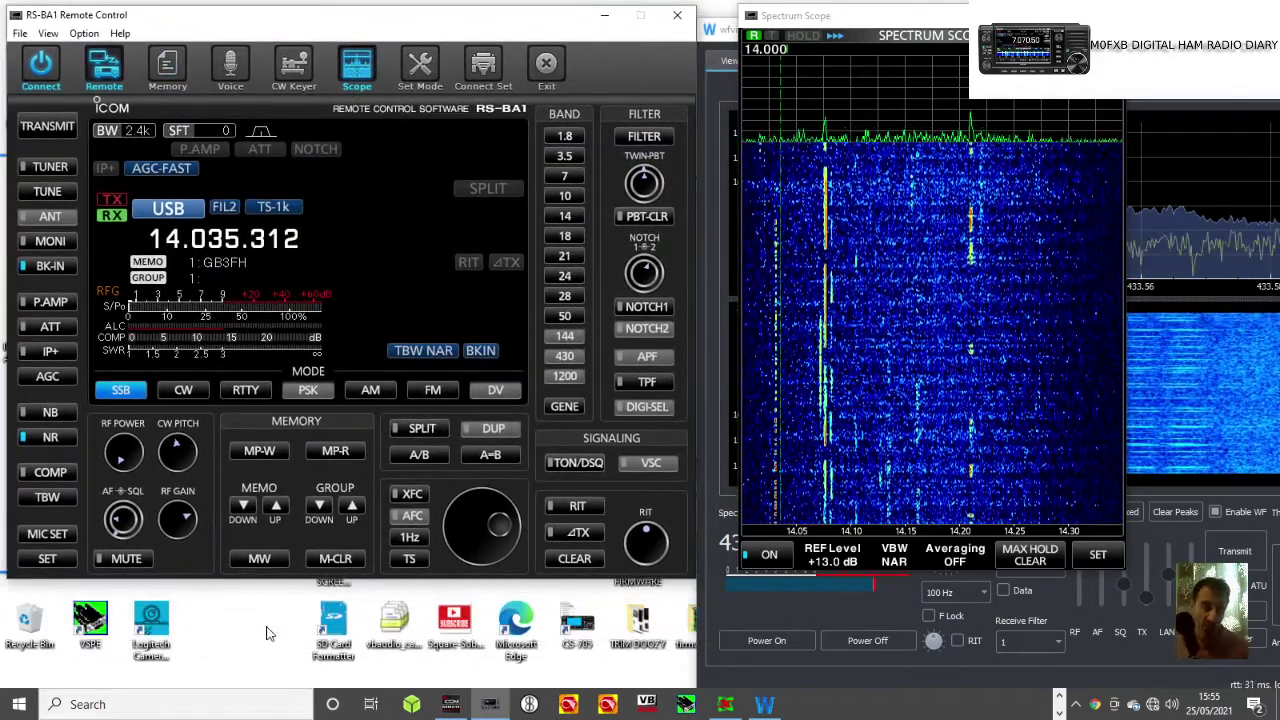
pyautogui.moveTo(561, 17)
pyautogui.mouseDown()
pyautogui.moveTo(549, 49)
pyautogui.moveTo(548, 16)
pyautogui.mouseUp()
pyautogui.click(848, 215)
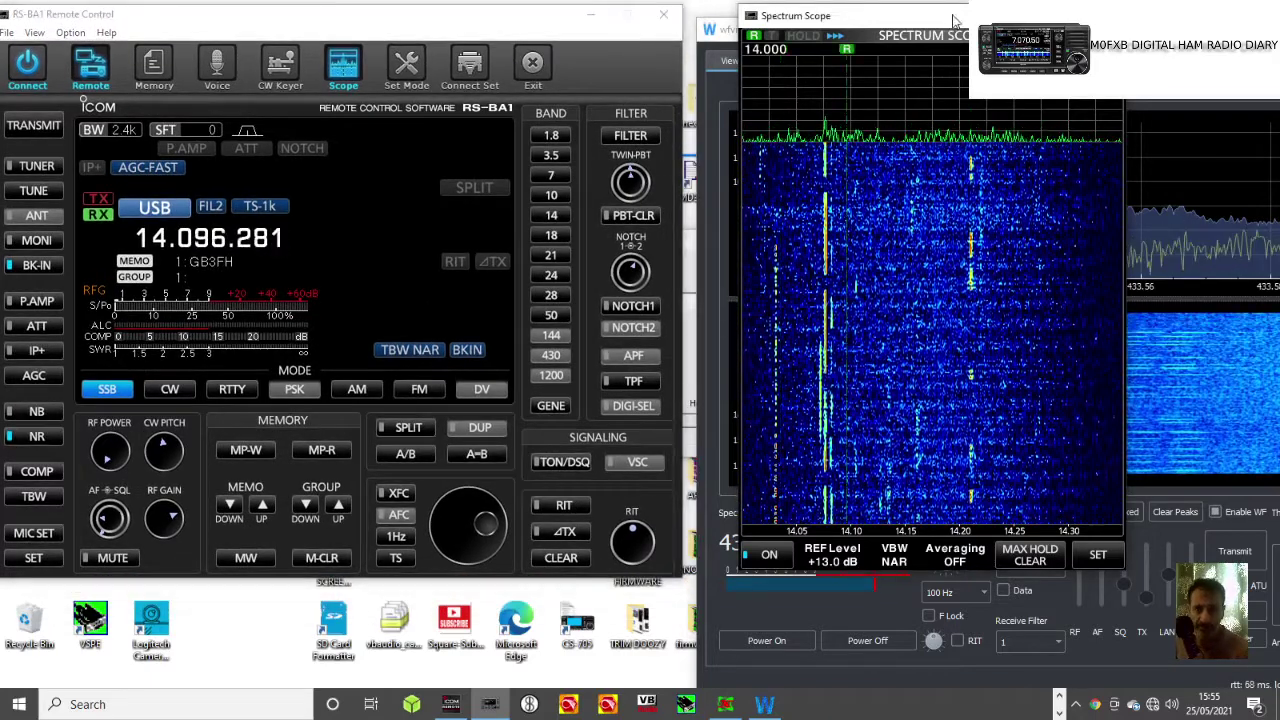
pyautogui.moveTo(955, 19); pyautogui.dragTo(360, 29)
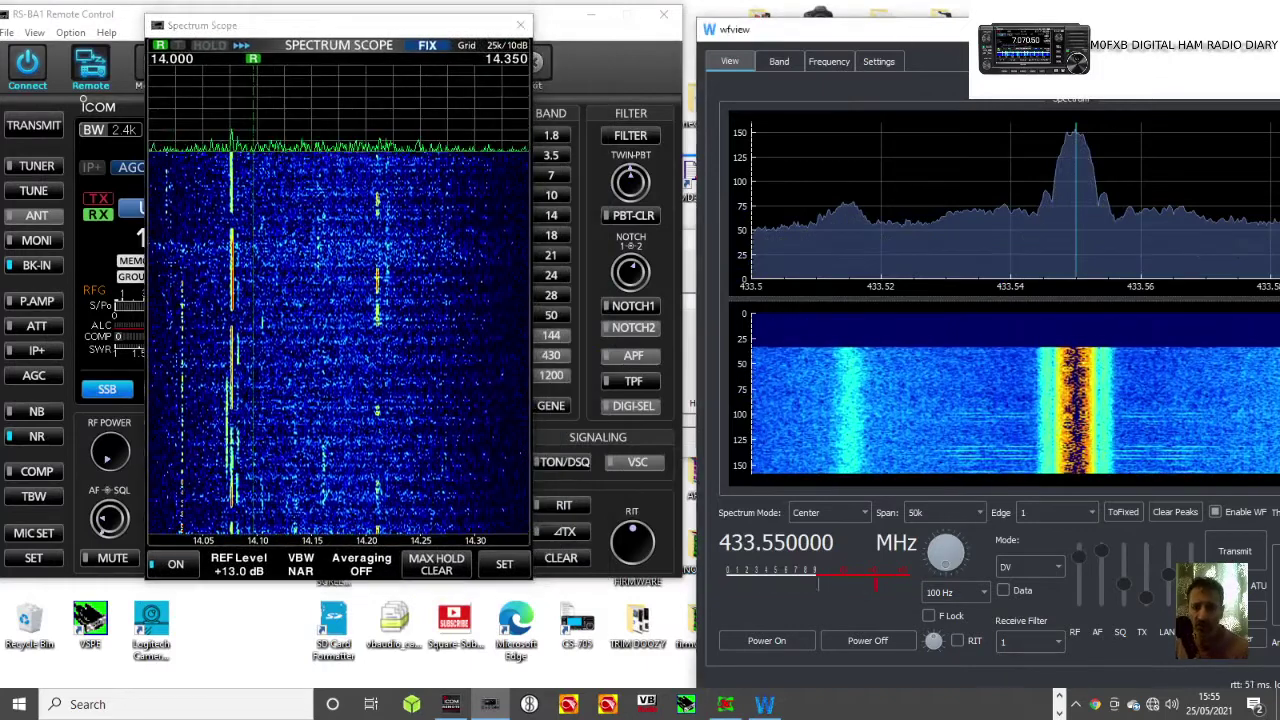
pyautogui.moveTo(1028, 36); pyautogui.dragTo(878, 20)
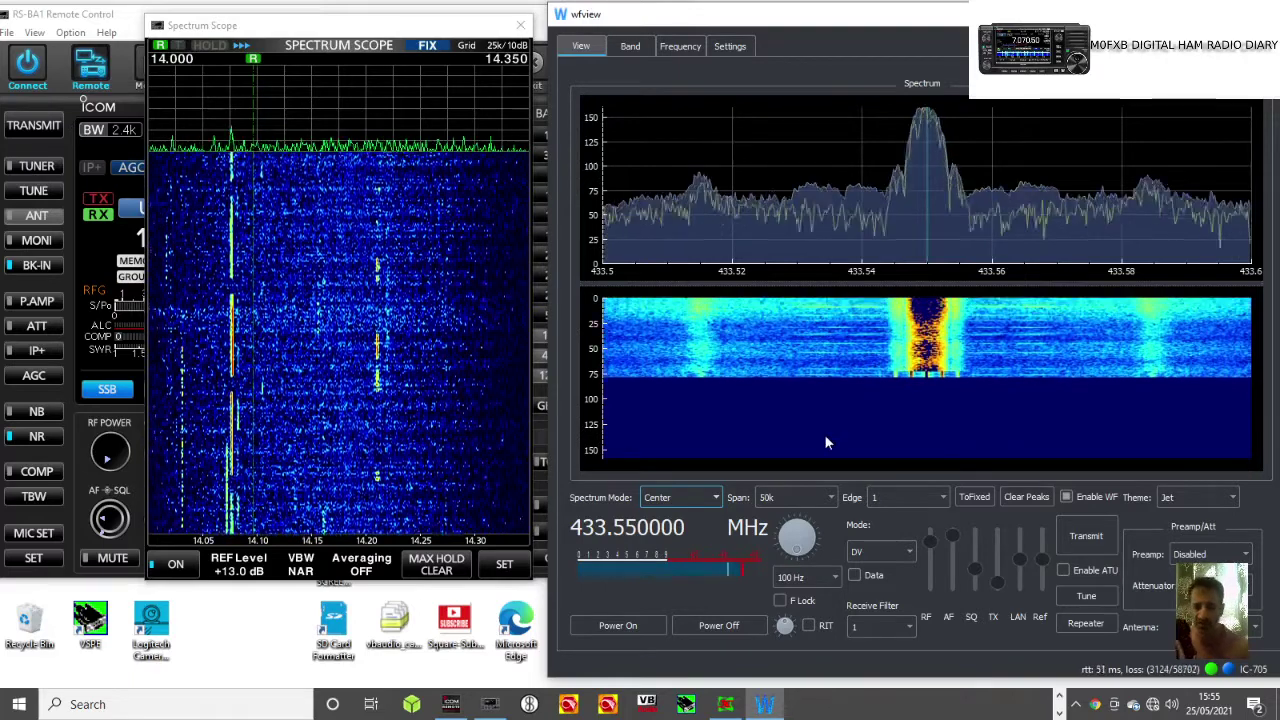
# Examine wfview's LAN connection and audio settings and return to its spectrum view.
pyautogui.click(733, 48)
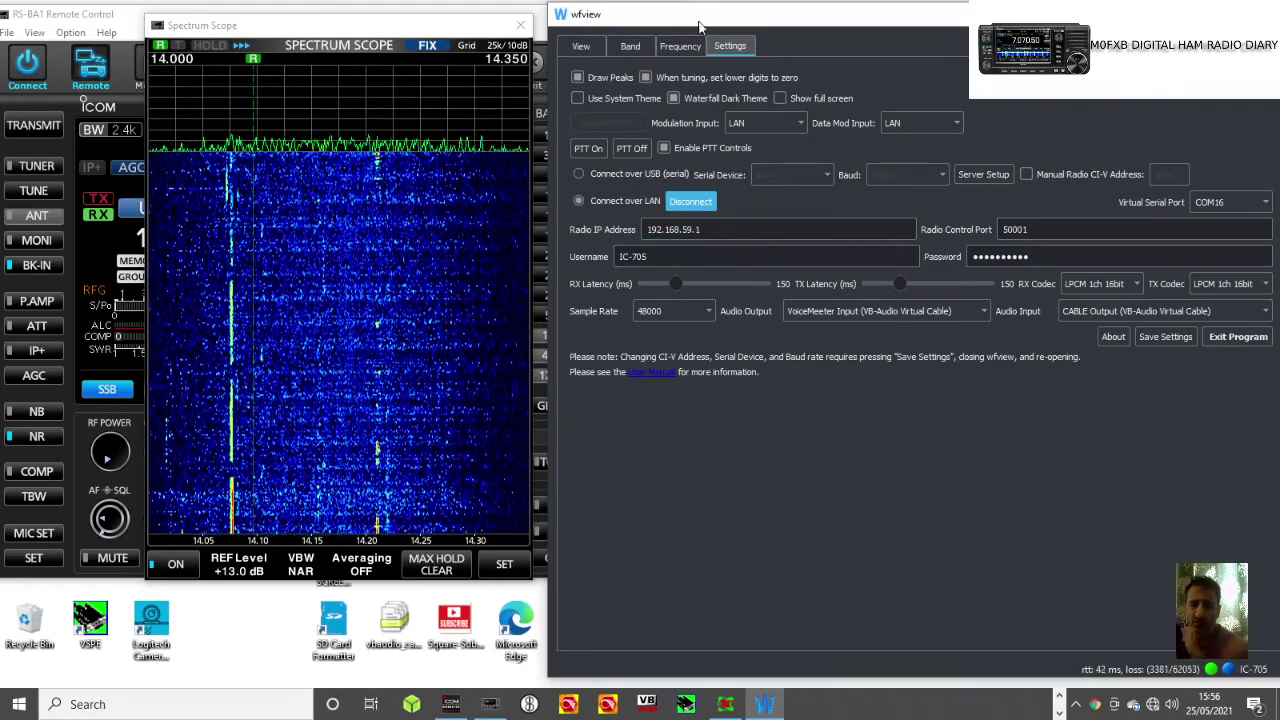
pyautogui.click(580, 45)
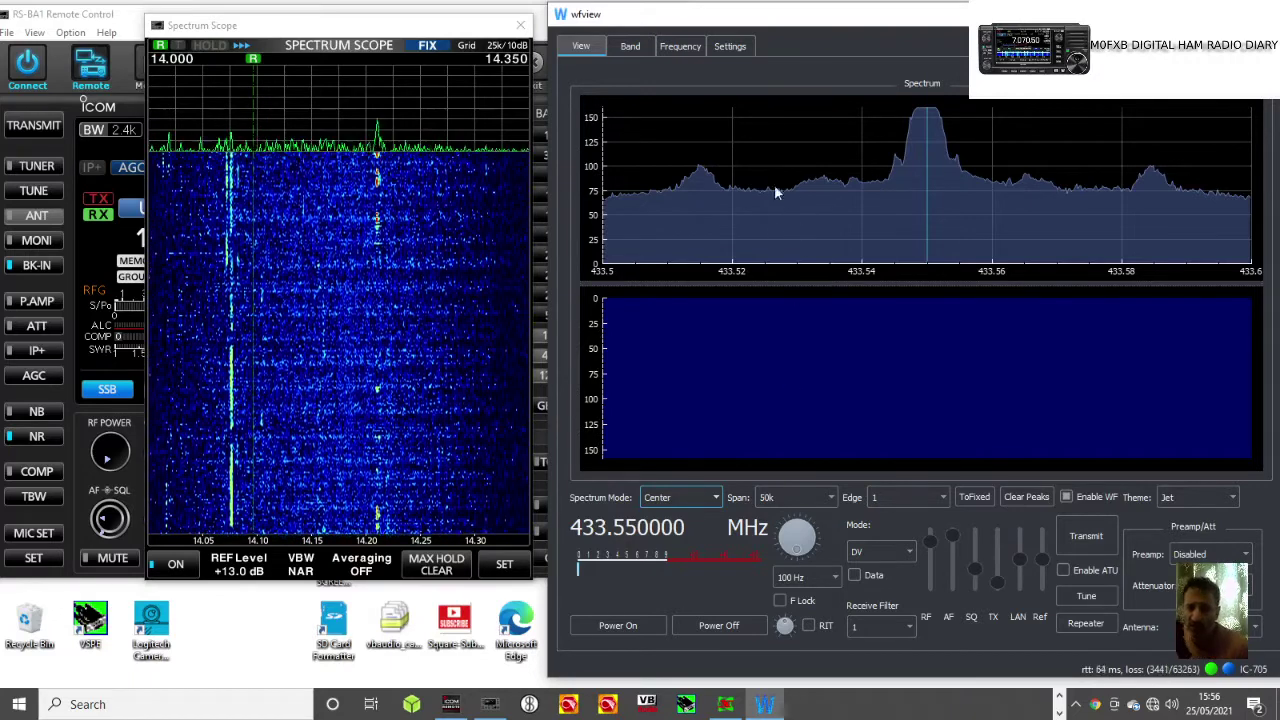
pyautogui.click(741, 46)
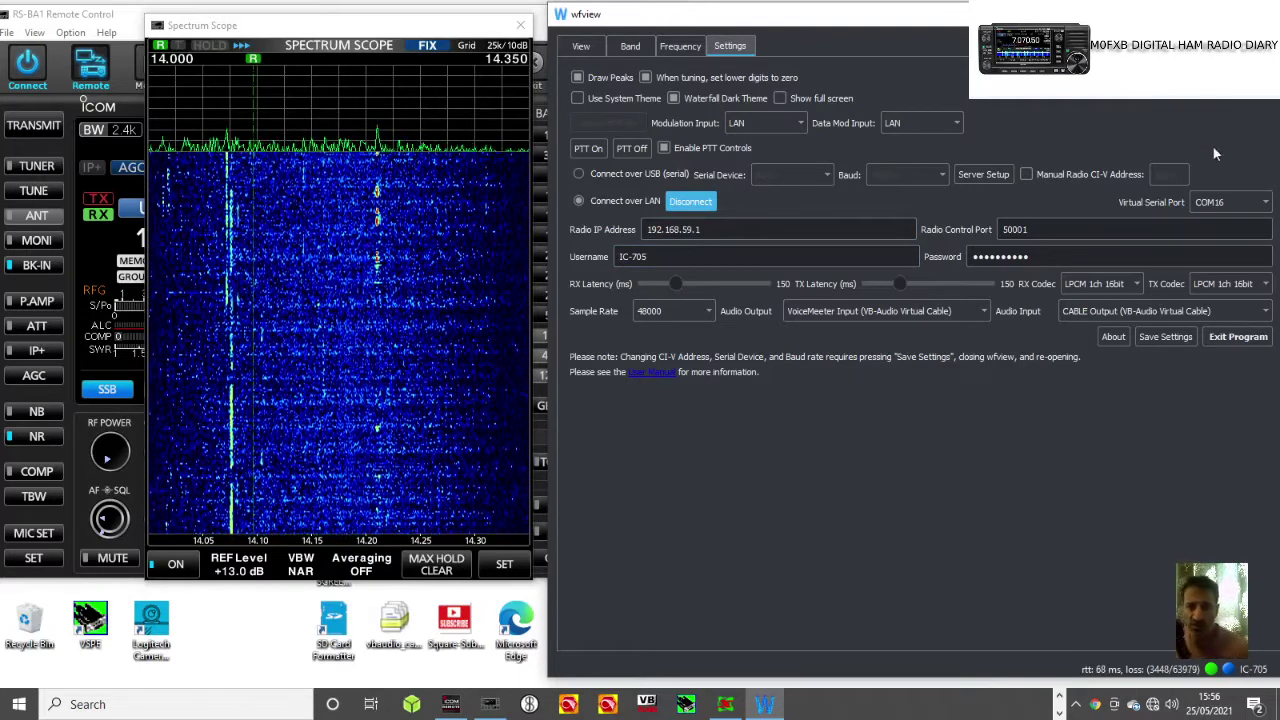
pyautogui.click(583, 47)
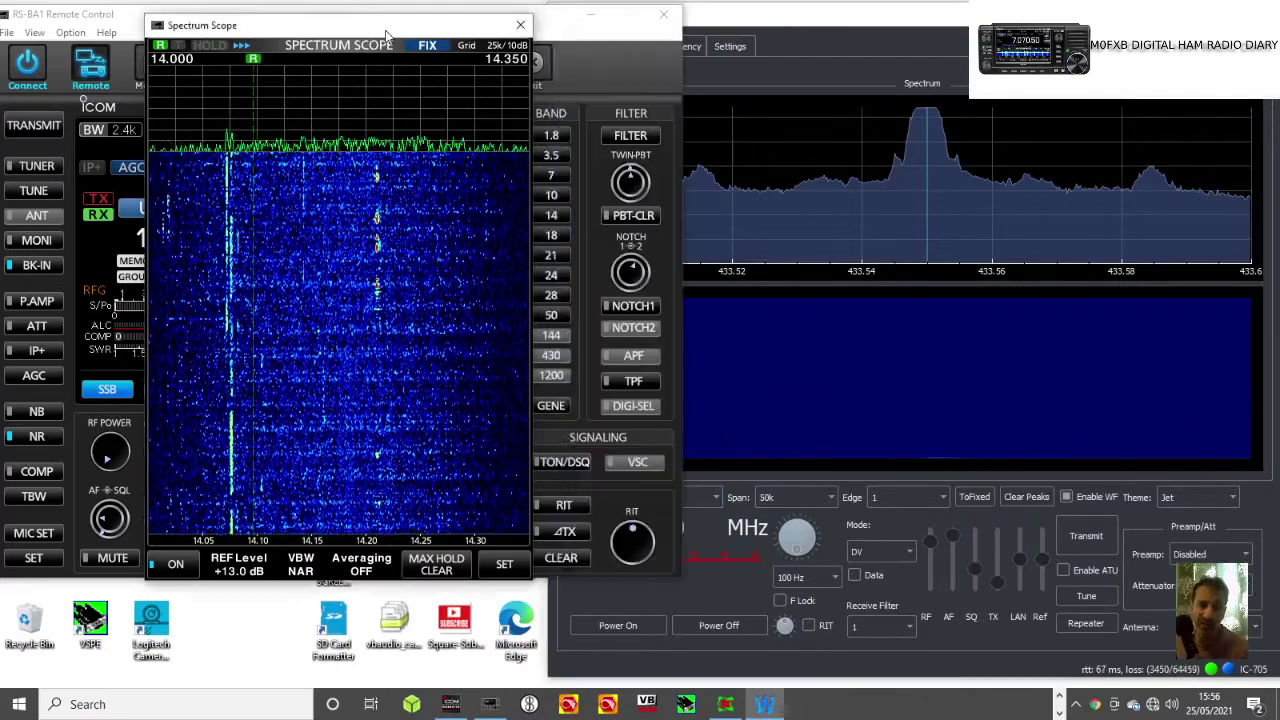
# Move the Spectrum Scope off the RS-BA1 frequency display and check the computer's Wi-Fi connection.
pyautogui.moveTo(382, 30); pyautogui.dragTo(485, 160)
pyautogui.click(918, 17)
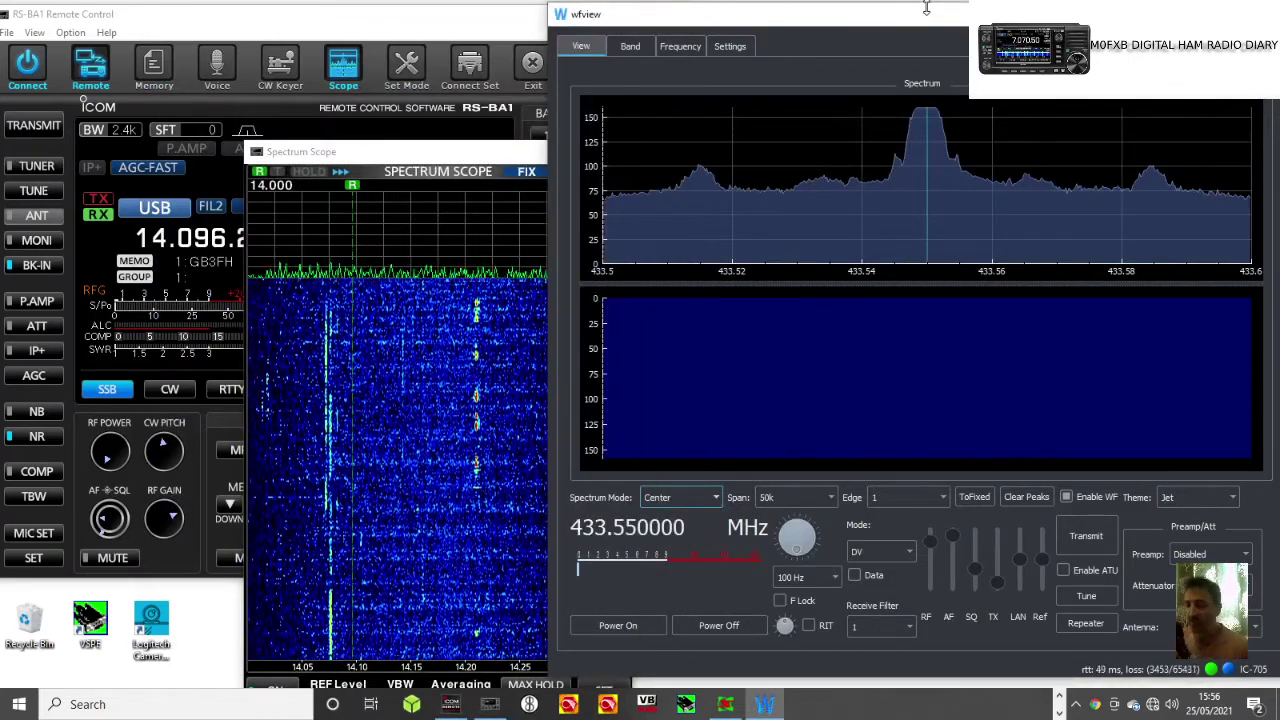
pyautogui.click(1153, 706)
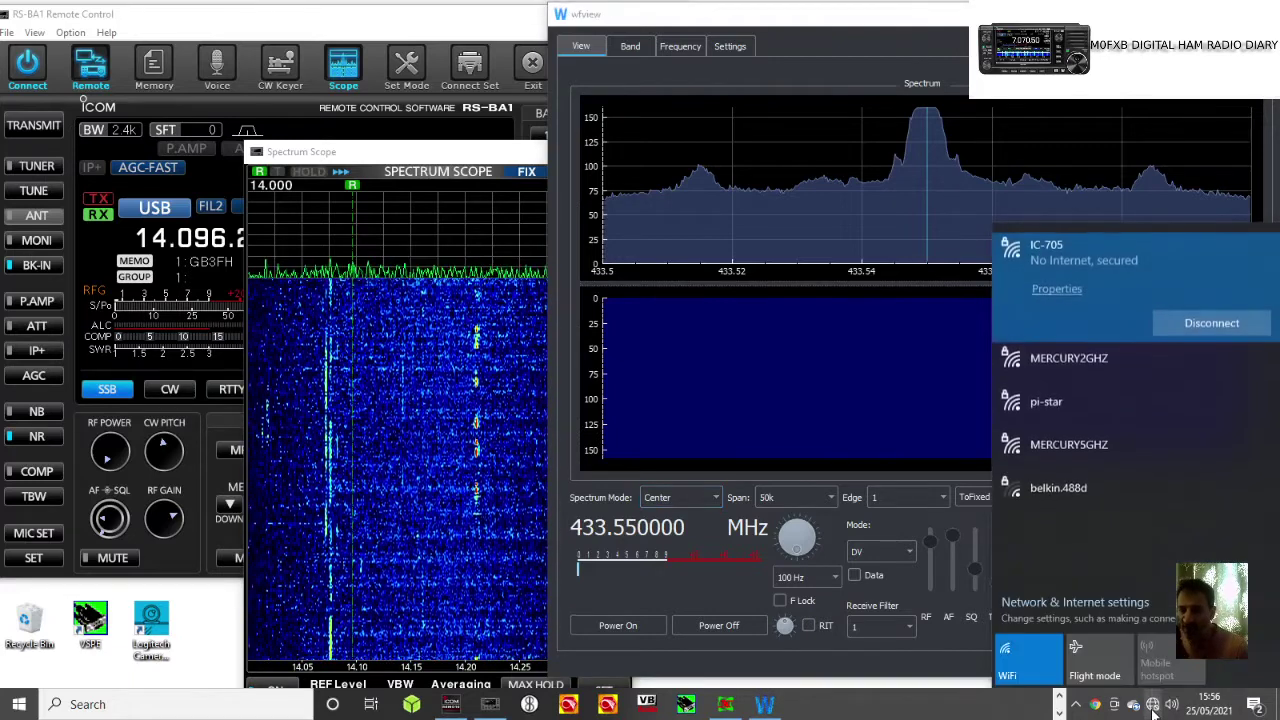
pyautogui.click(910, 16)
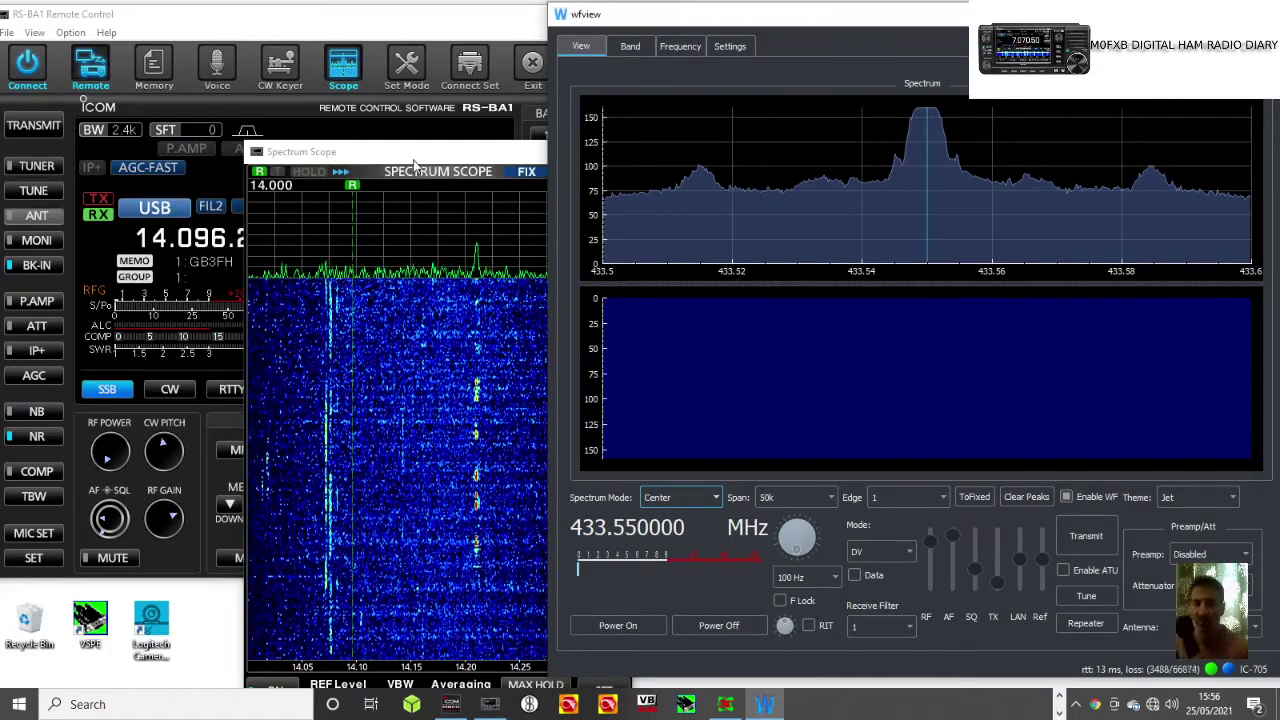
# Move the Spectrum Scope window up and stretch it to the full height of the desktop.
pyautogui.moveTo(432, 157); pyautogui.dragTo(490, 19)
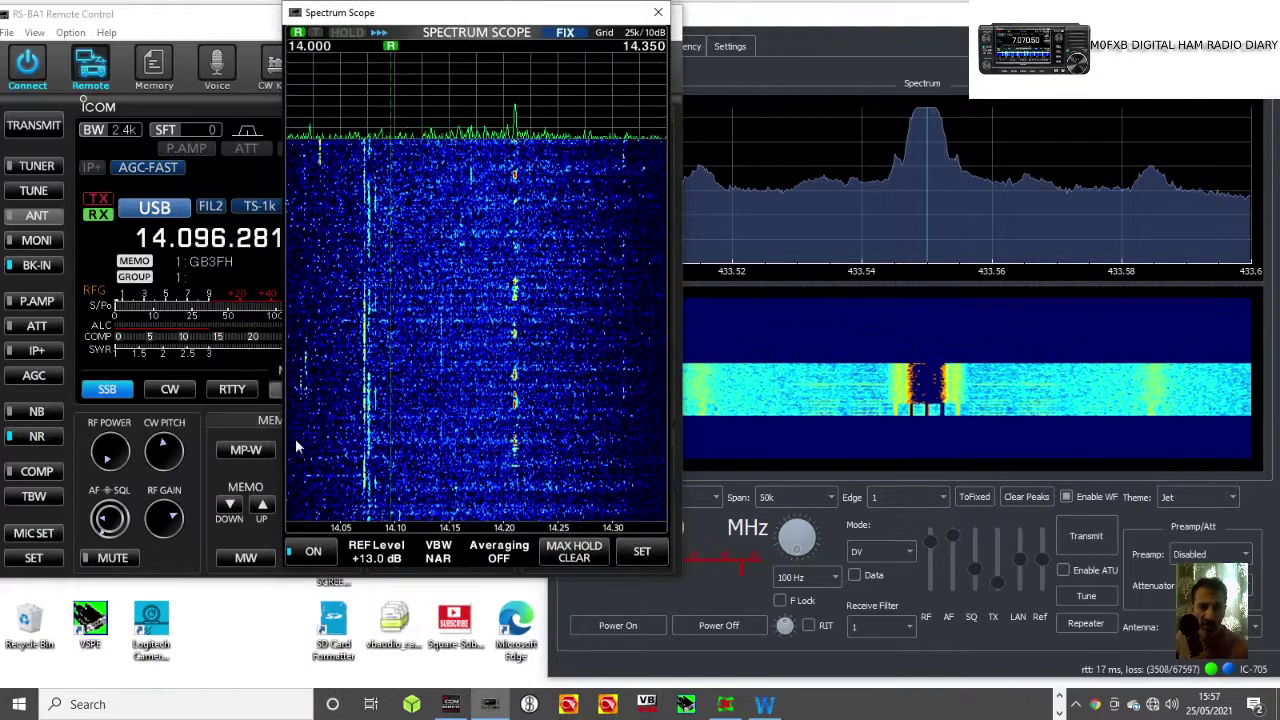
pyautogui.doubleClick(485, 6)
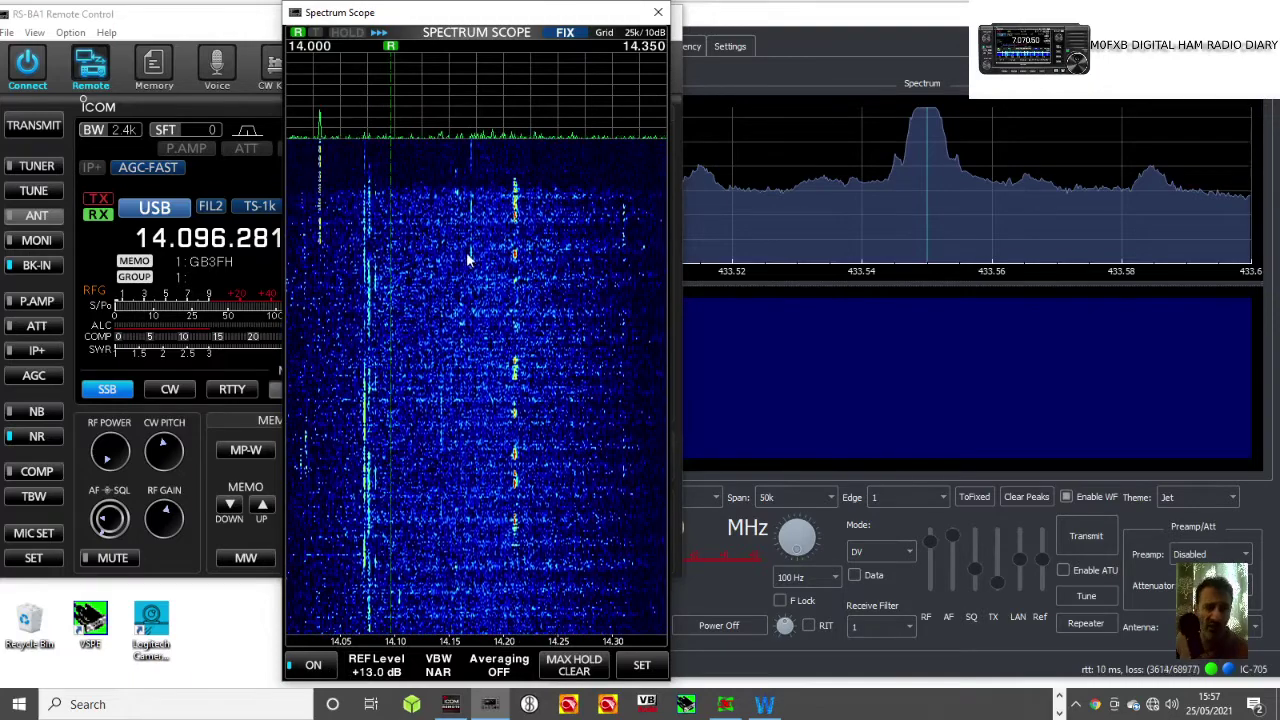
# Examine the Spectrum Scope's general and fixed-edge settings and close the dialog.
pyautogui.click(642, 665)
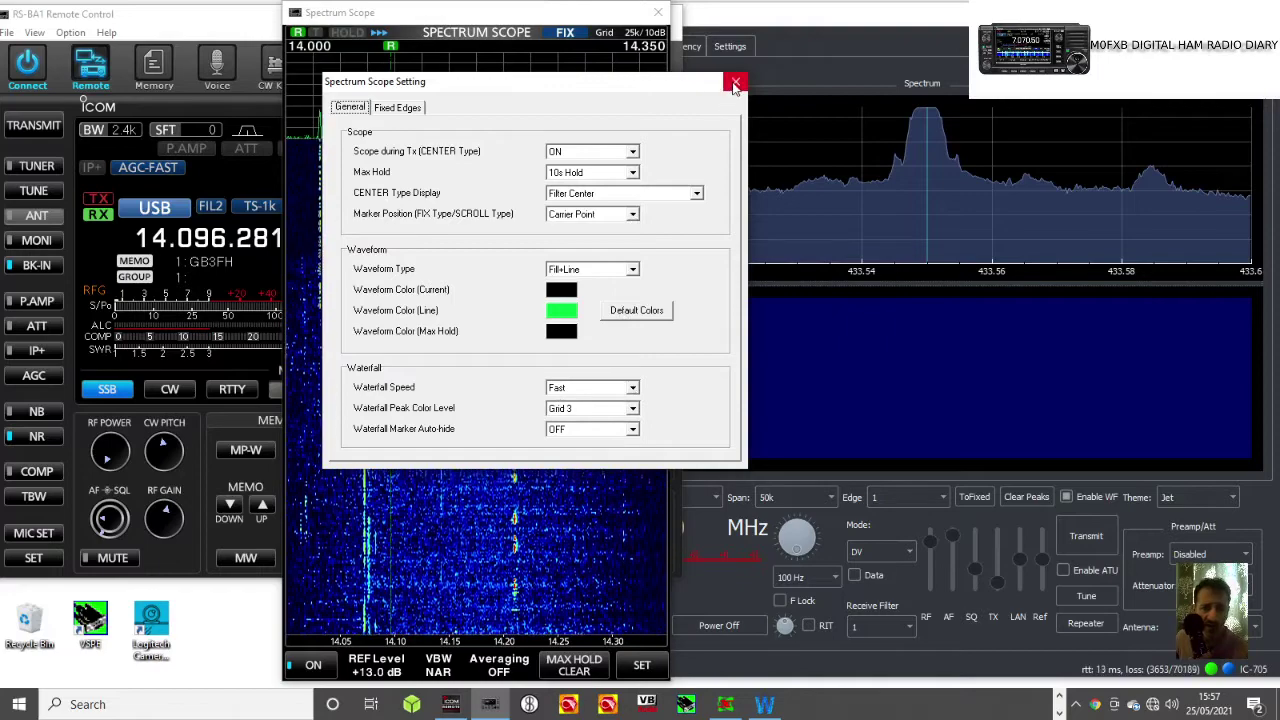
pyautogui.click(398, 109)
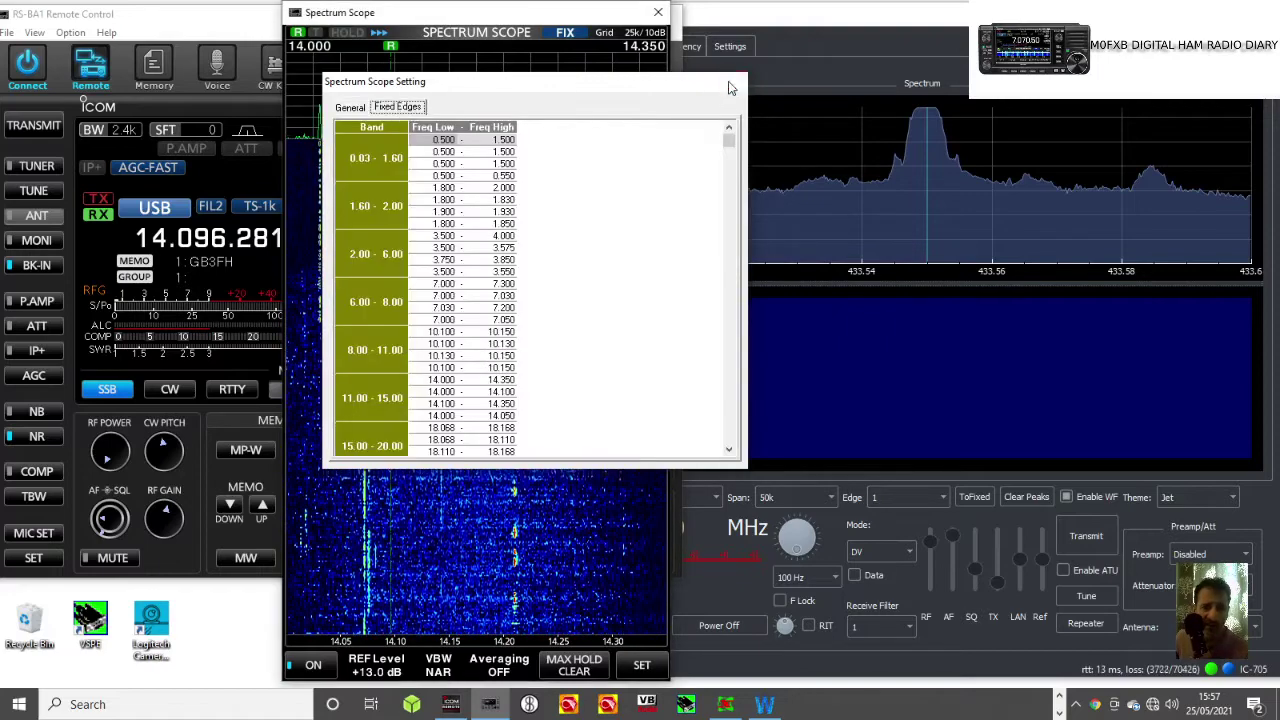
pyautogui.click(730, 86)
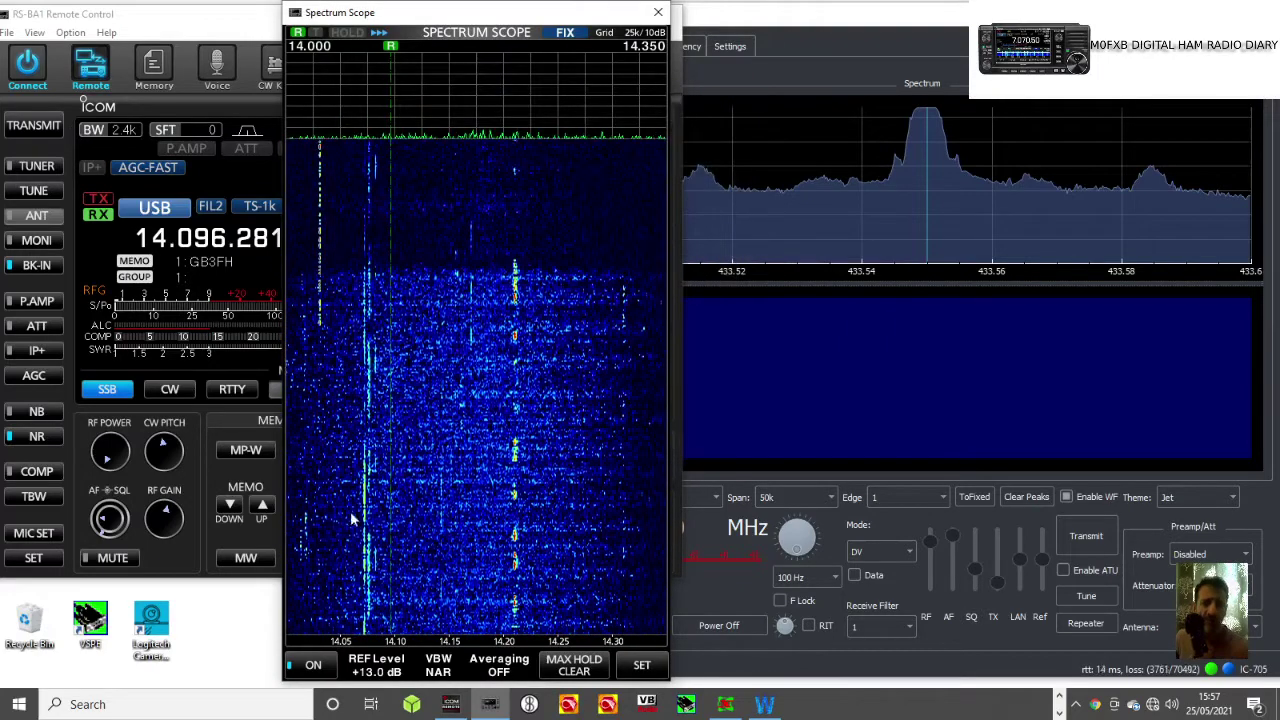
# Switch the radio to the 7 MHz band in LSB mode and tune it to 7.178.362.
pyautogui.click(212, 249)
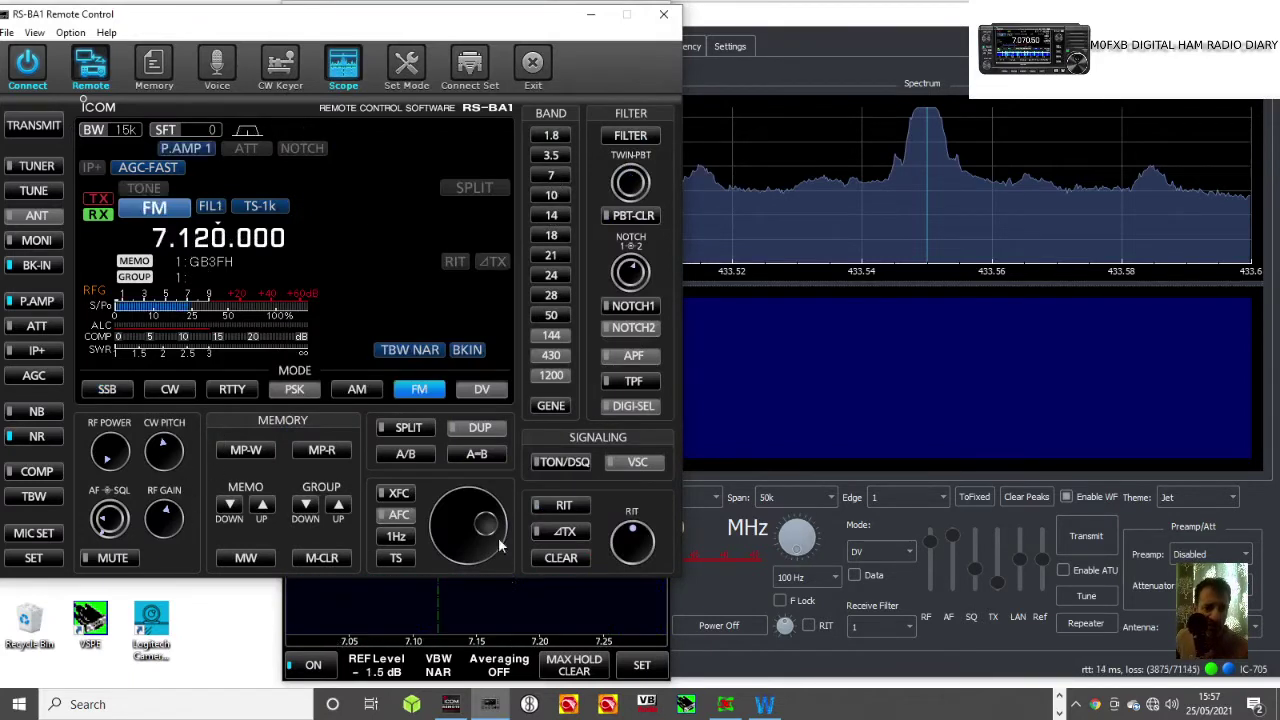
pyautogui.click(470, 600)
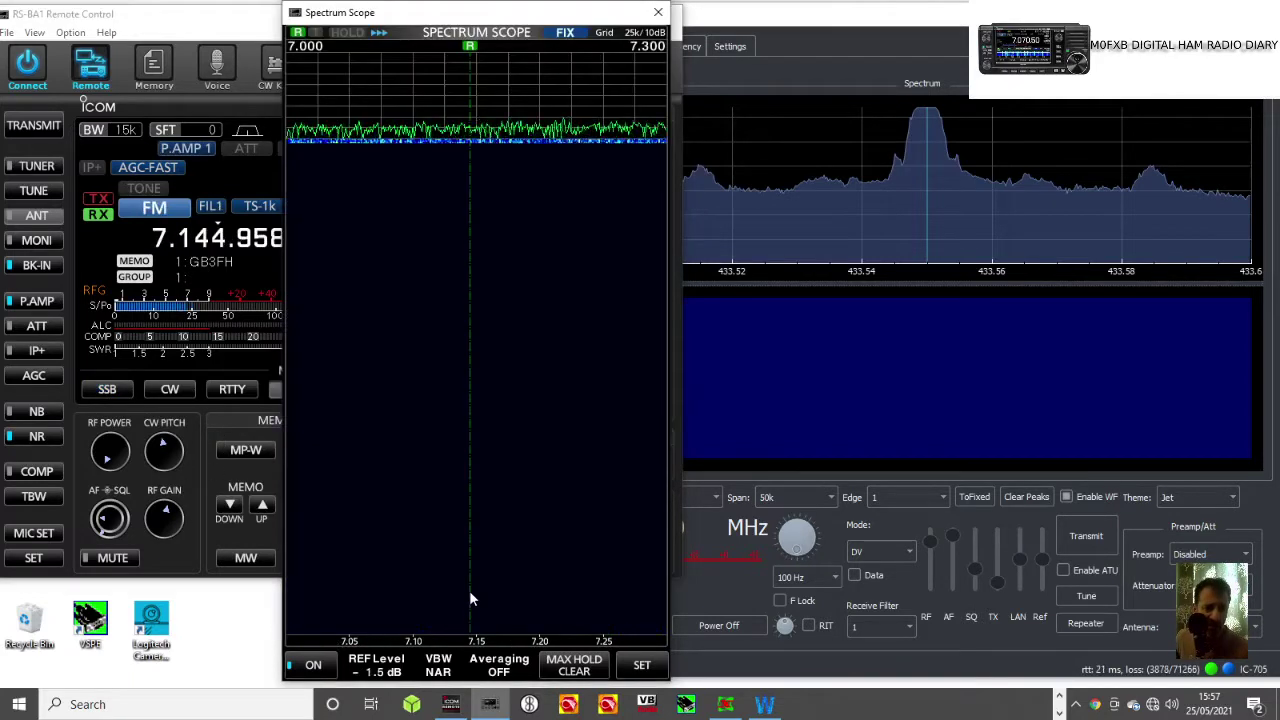
pyautogui.click(158, 217)
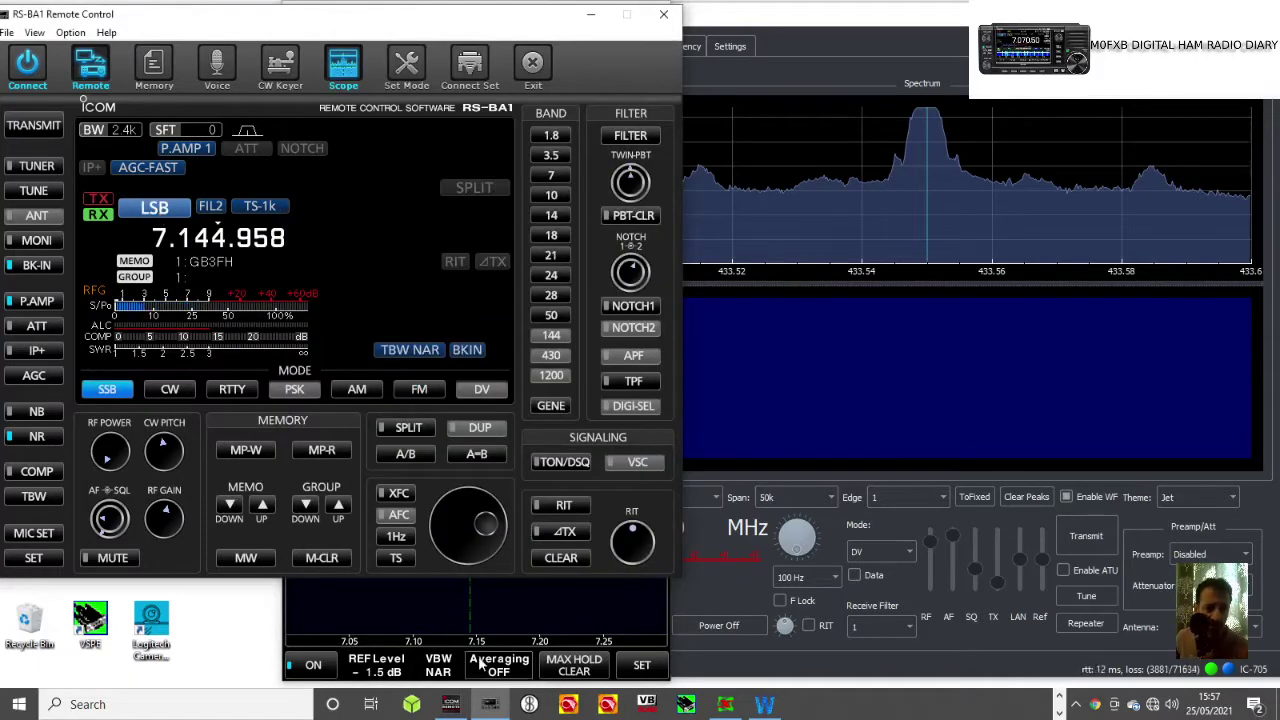
pyautogui.click(513, 620)
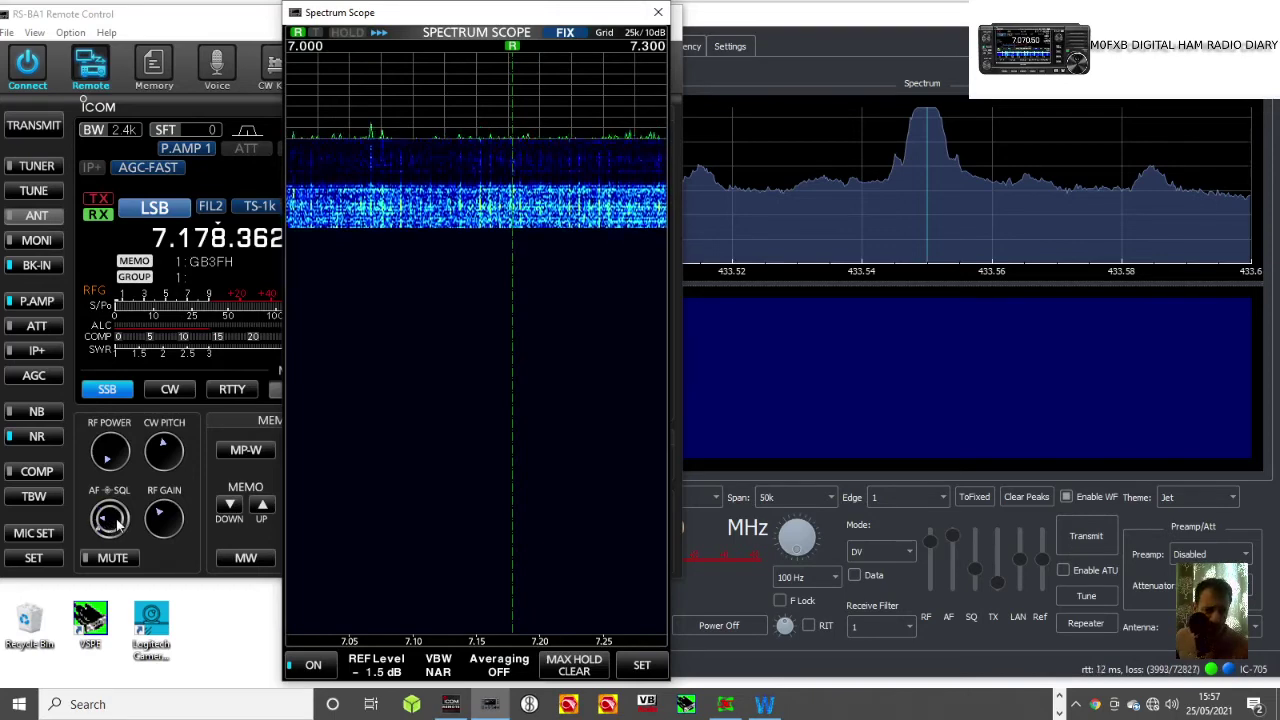
# Raise the AF level in RS-BA1 and tune the radio to 7.056.723 on the Spectrum Scope.
pyautogui.click(117, 527)
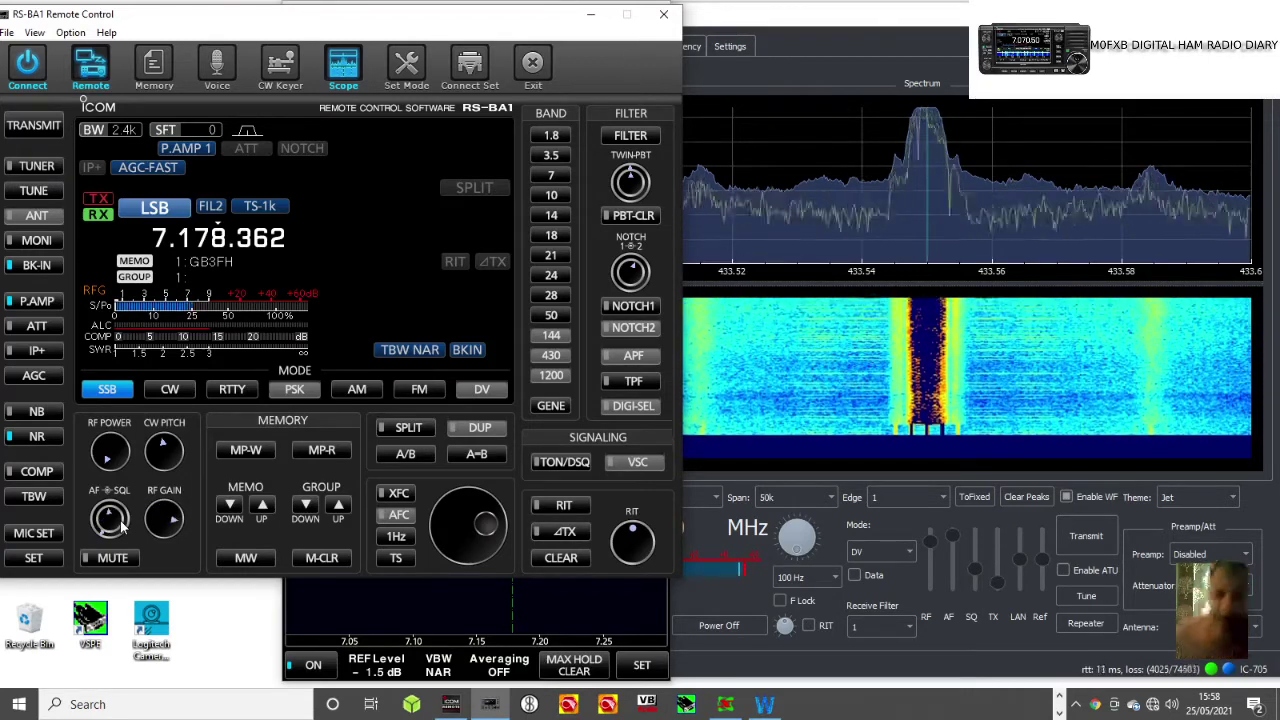
pyautogui.click(357, 603)
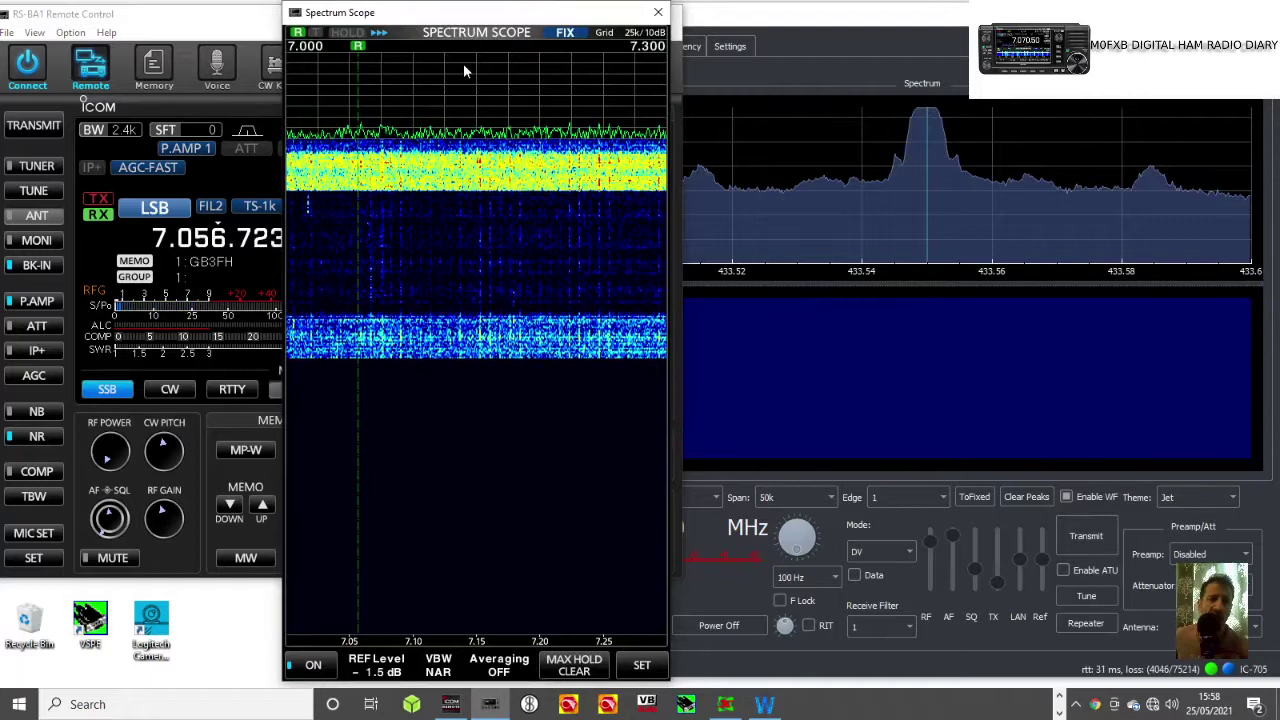
# Bring the RS-BA1 remote control window in front of the Spectrum Scope and shift it aside.
pyautogui.click(256, 264)
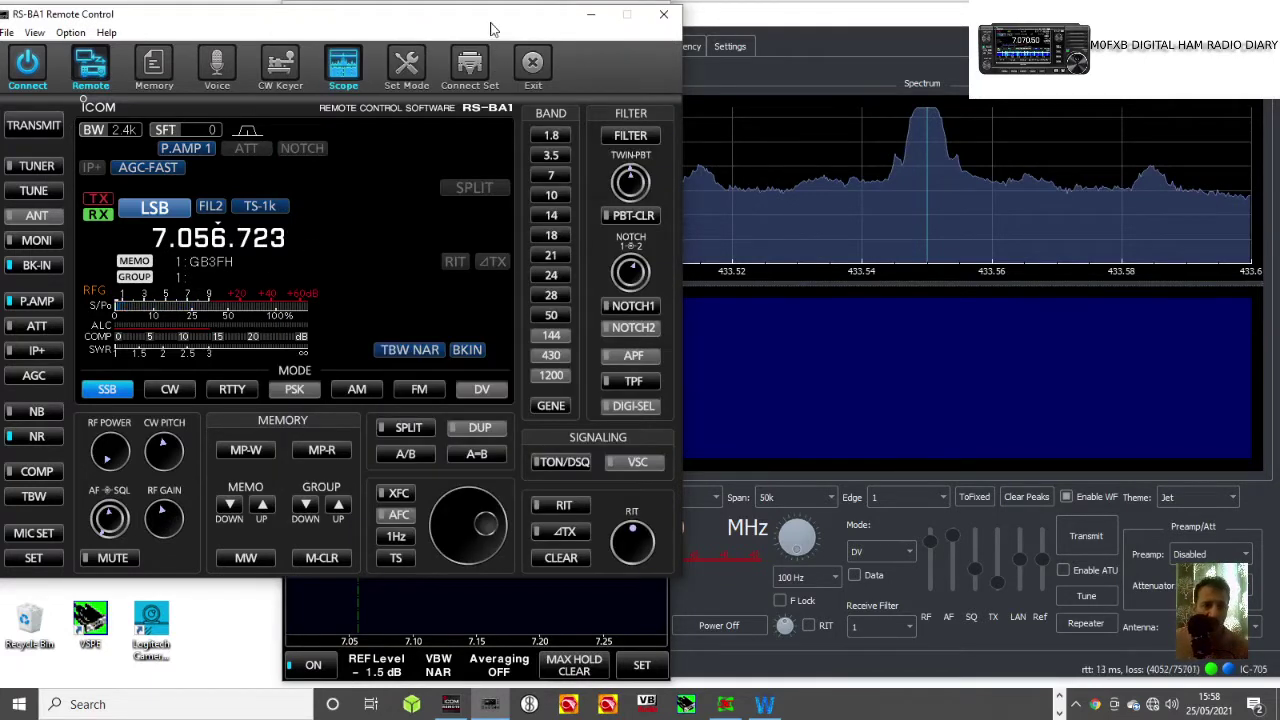
pyautogui.moveTo(490, 28); pyautogui.dragTo(443, 25)
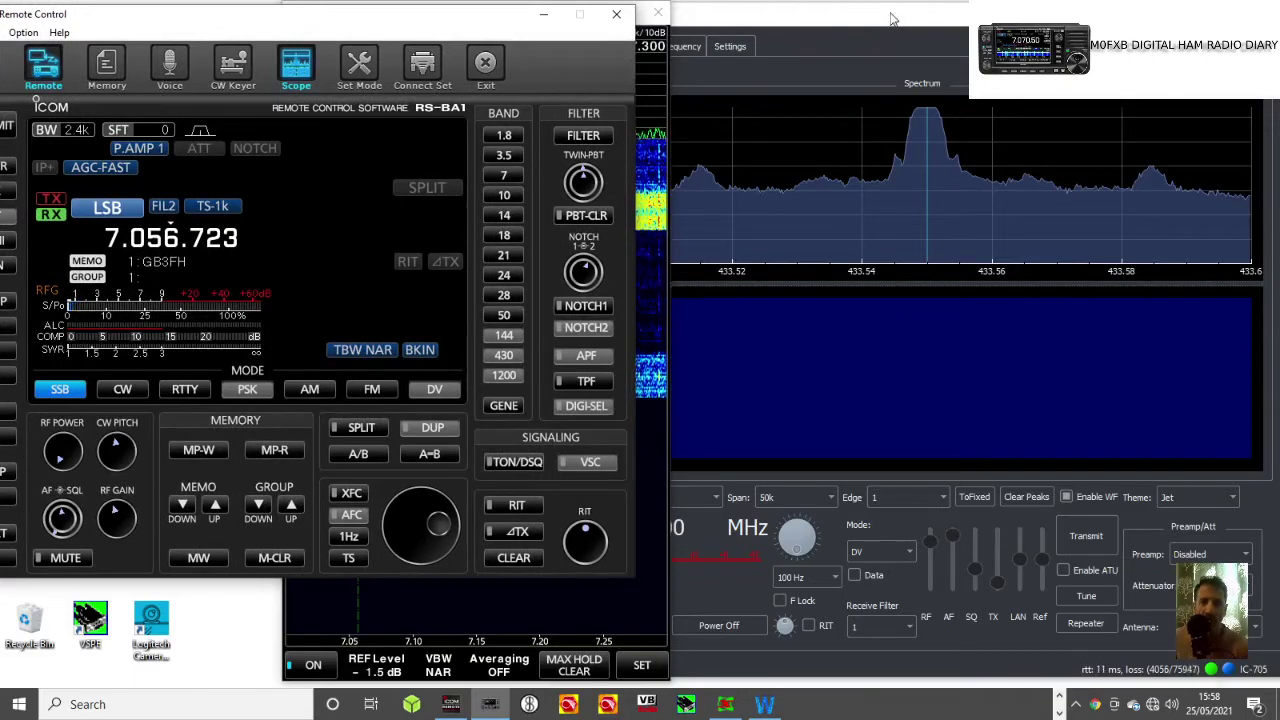
# Move the Spectrum Scope beside wfview, bring wfview to the front and widen it towards the scope.
pyautogui.click(893, 18)
pyautogui.click(510, 17)
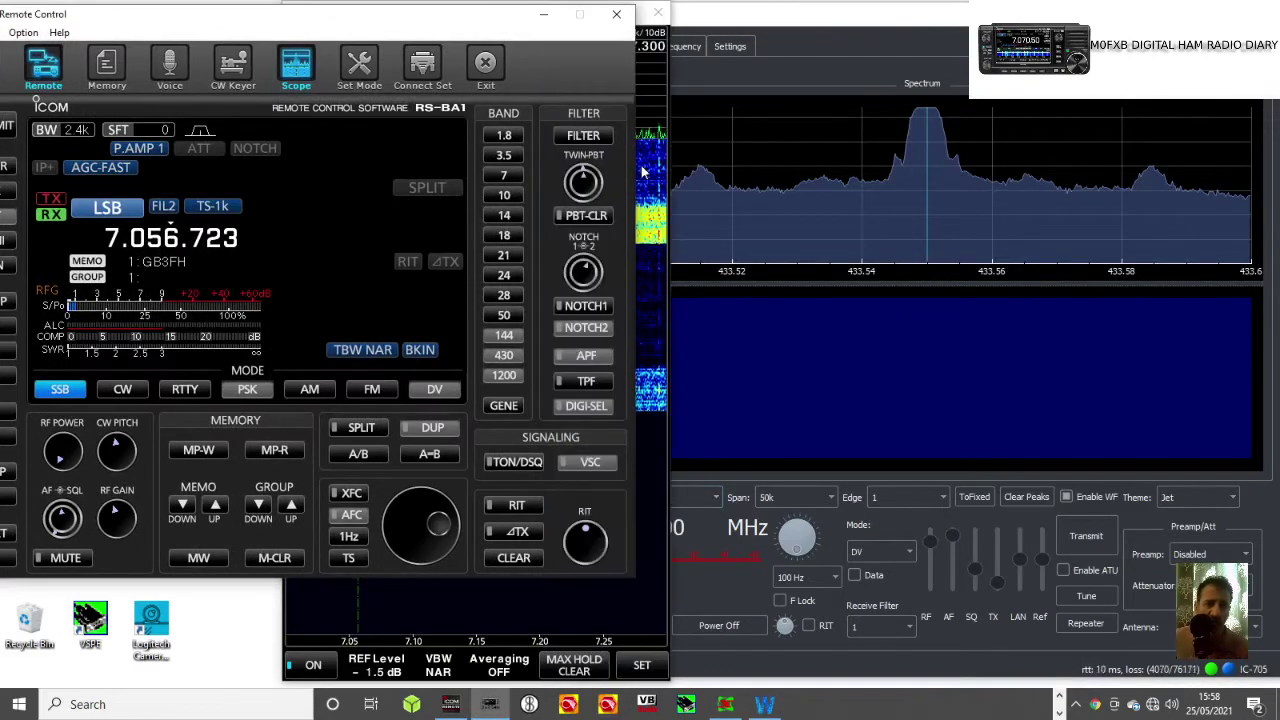
pyautogui.click(643, 173)
pyautogui.moveTo(563, 12); pyautogui.dragTo(272, 14)
pyautogui.click(547, 179)
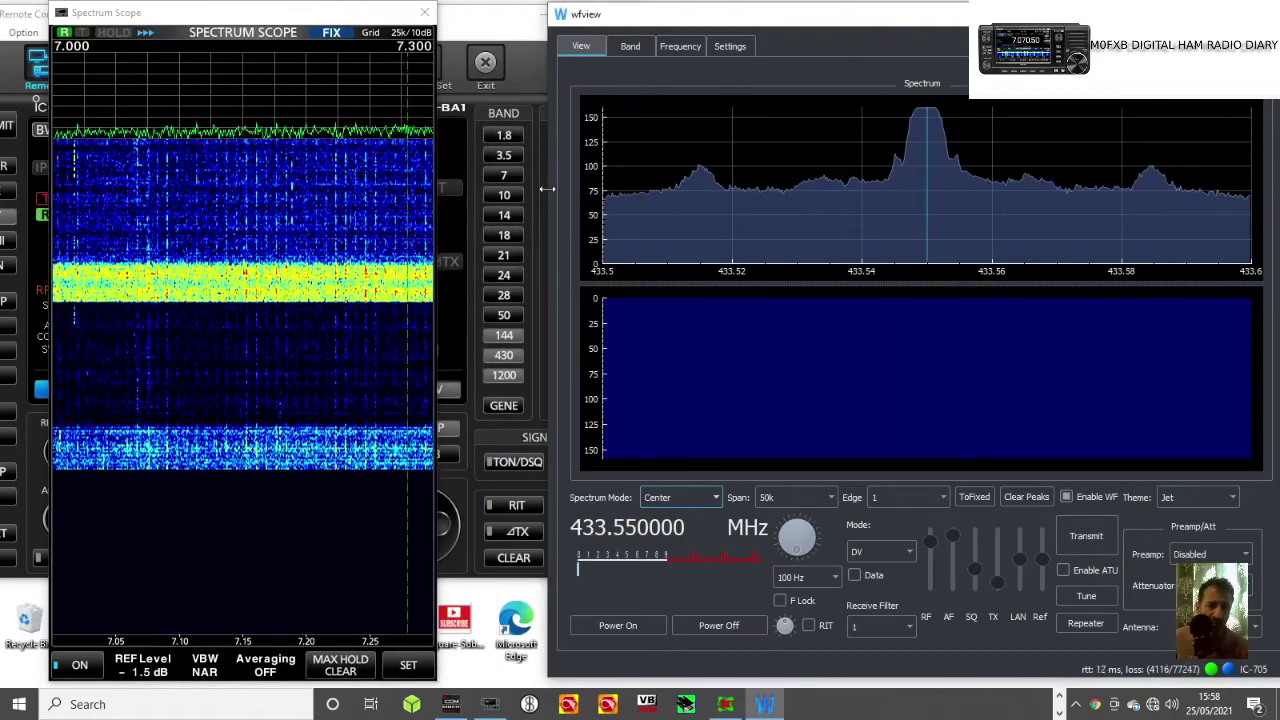
pyautogui.moveTo(548, 194); pyautogui.dragTo(426, 194)
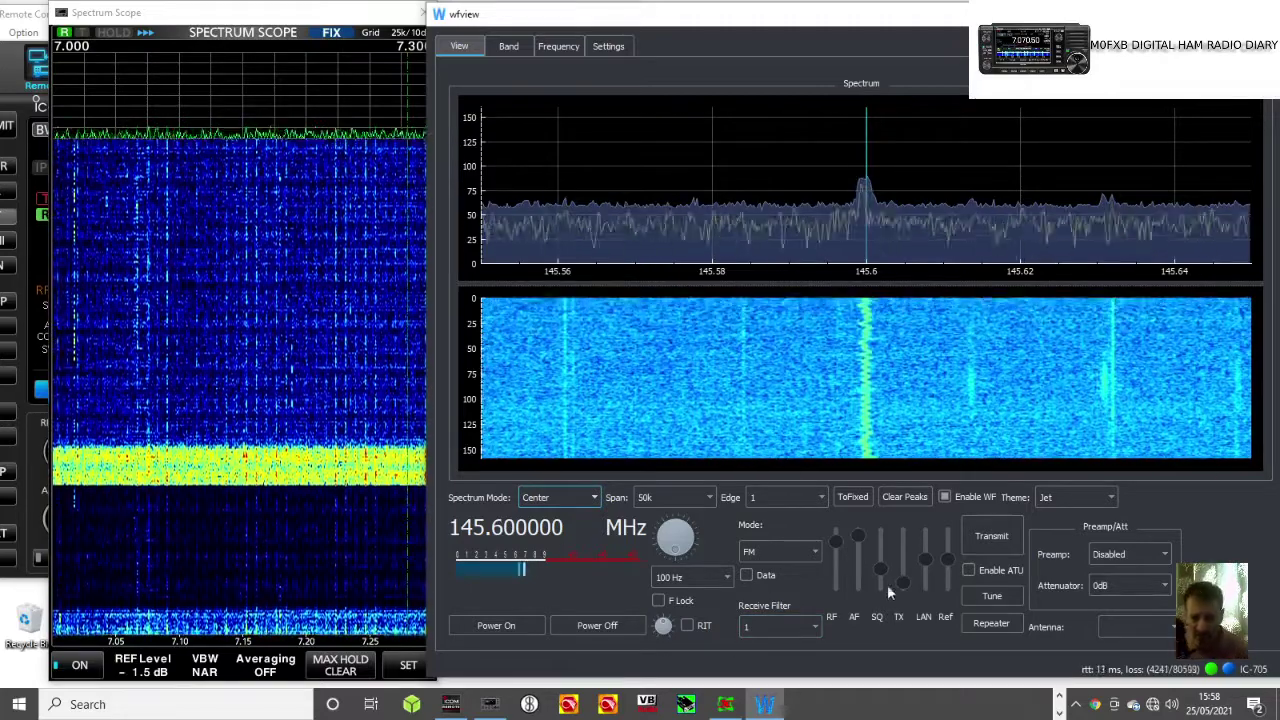
# Look through wfview's Band, Frequency and Settings pages and return to the spectrum view.
pyautogui.click(510, 47)
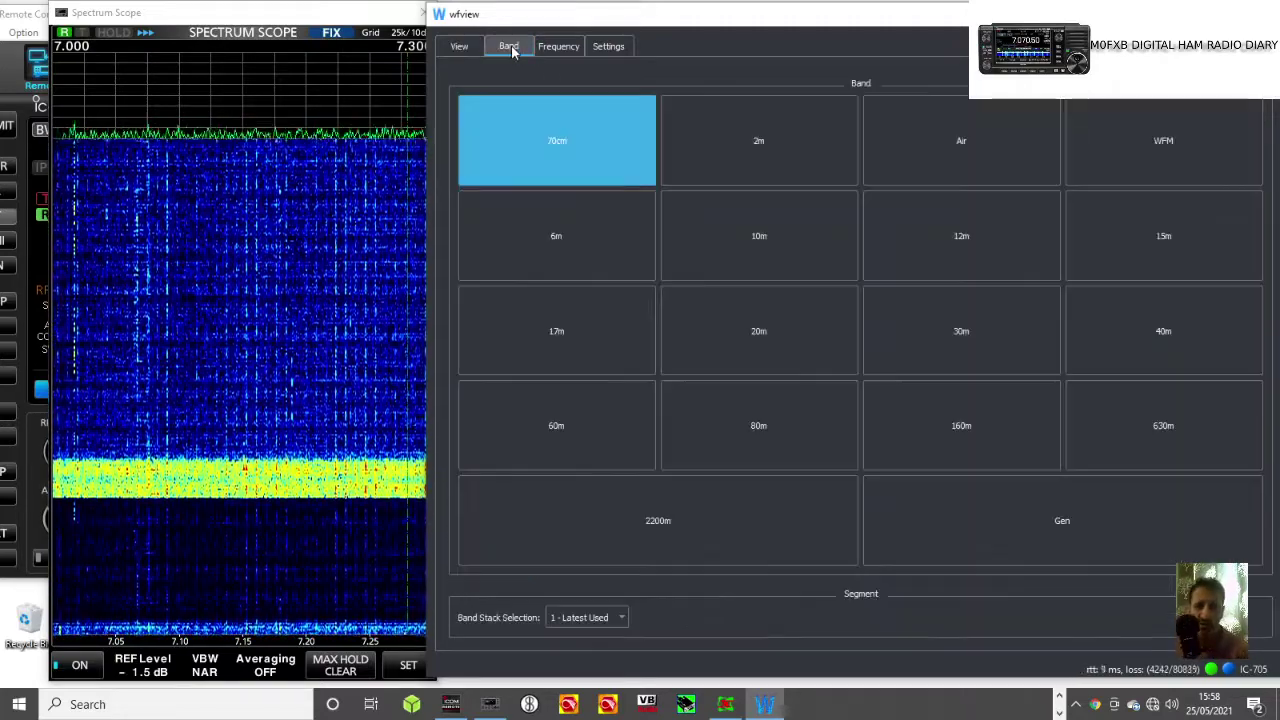
pyautogui.click(560, 48)
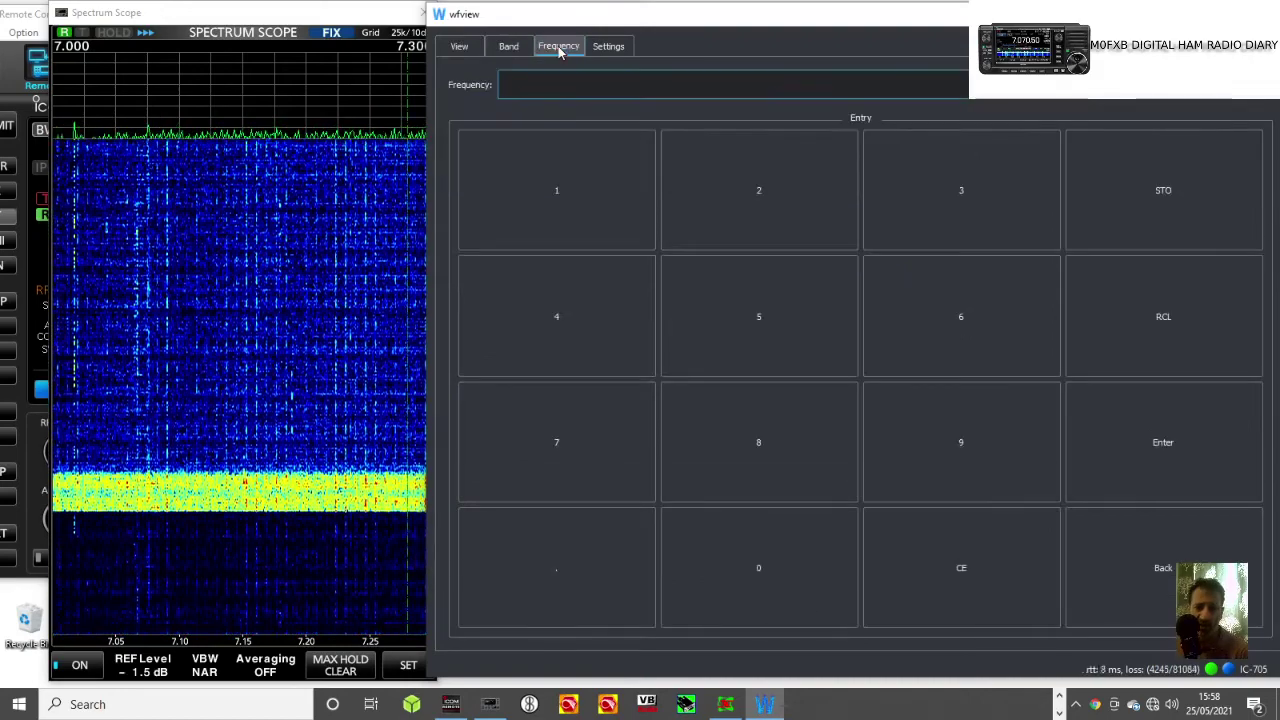
pyautogui.click(610, 48)
pyautogui.click(510, 47)
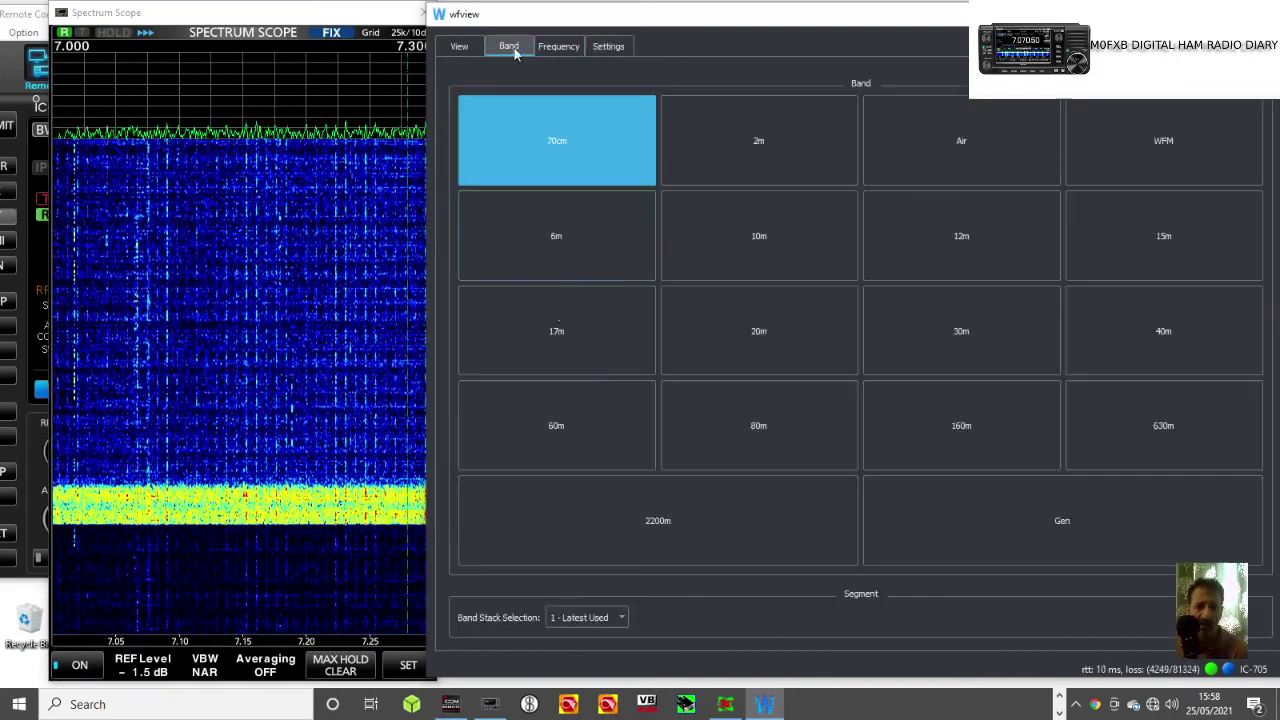
pyautogui.click(459, 48)
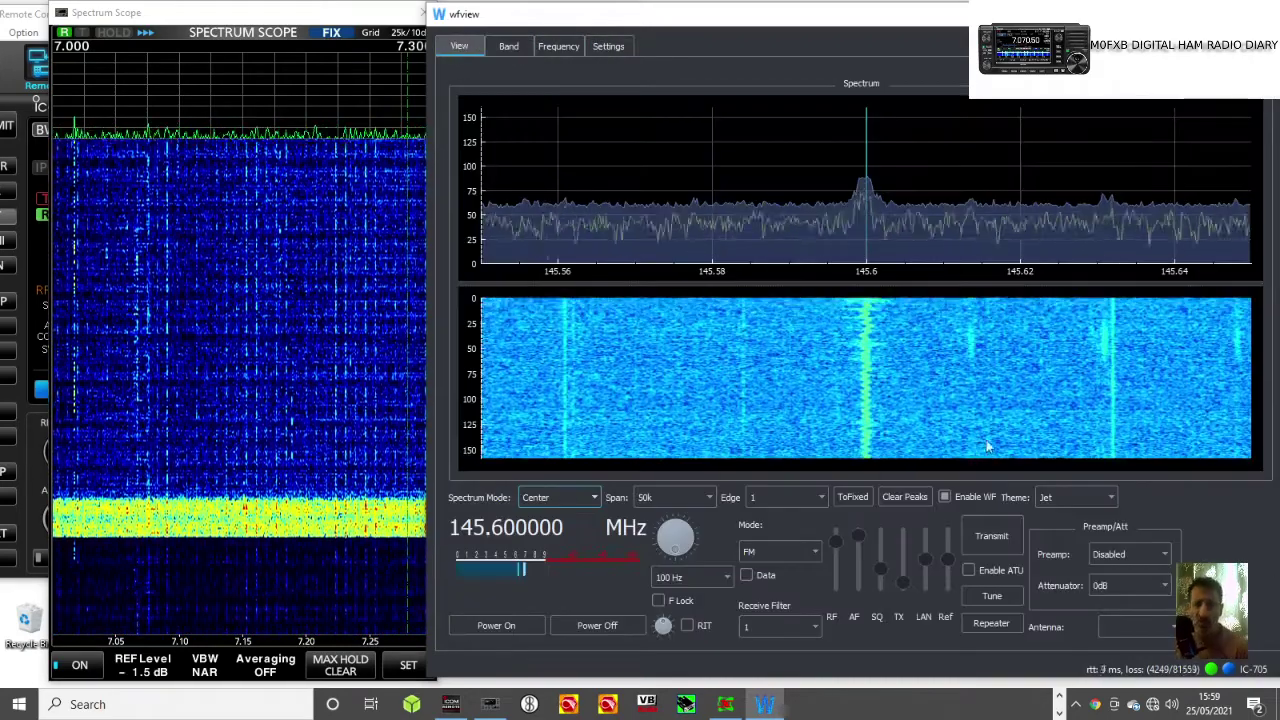
# Try the Geography waterfall theme in wfview and set the theme to Hues.
pyautogui.click(1110, 497)
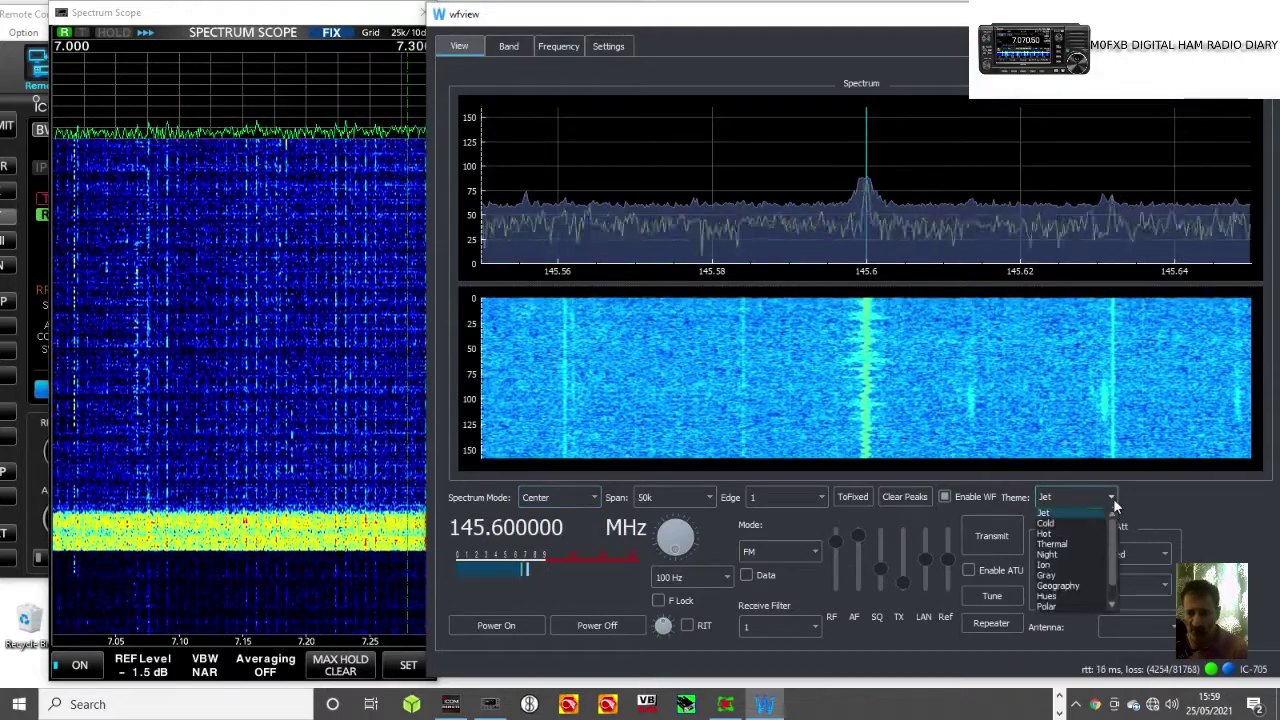
pyautogui.click(1081, 586)
pyautogui.click(1110, 497)
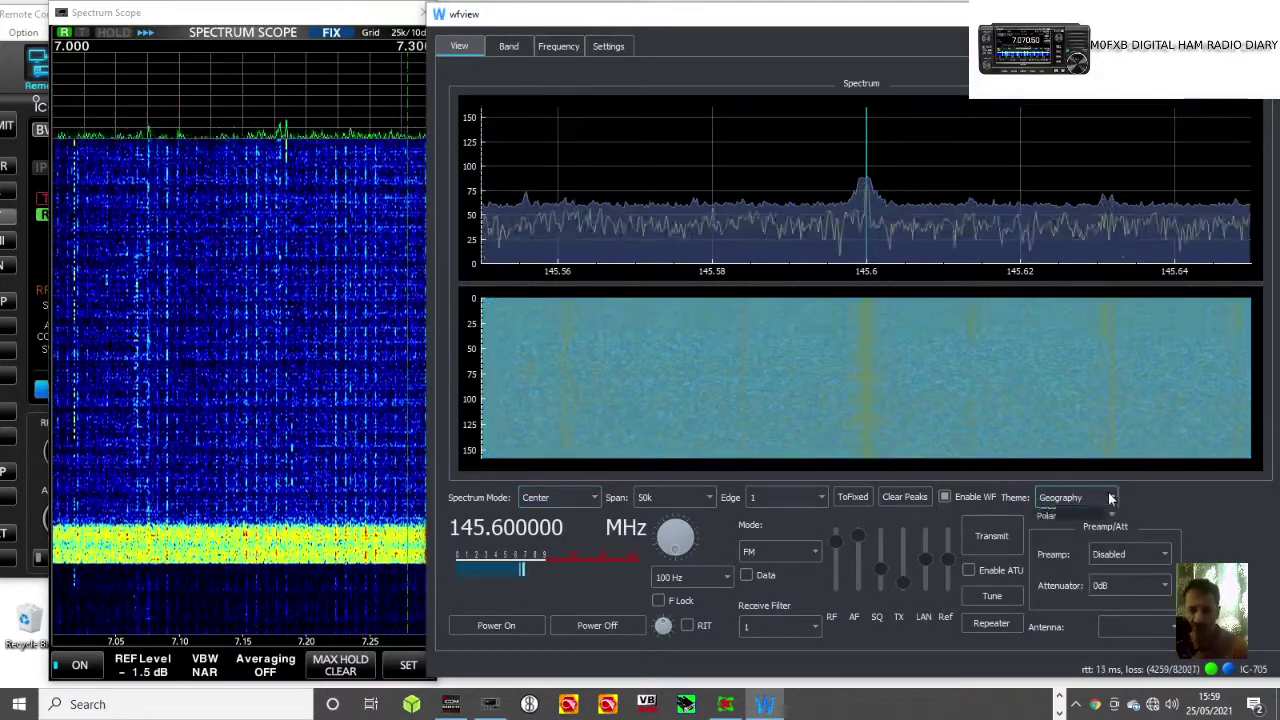
pyautogui.click(1074, 595)
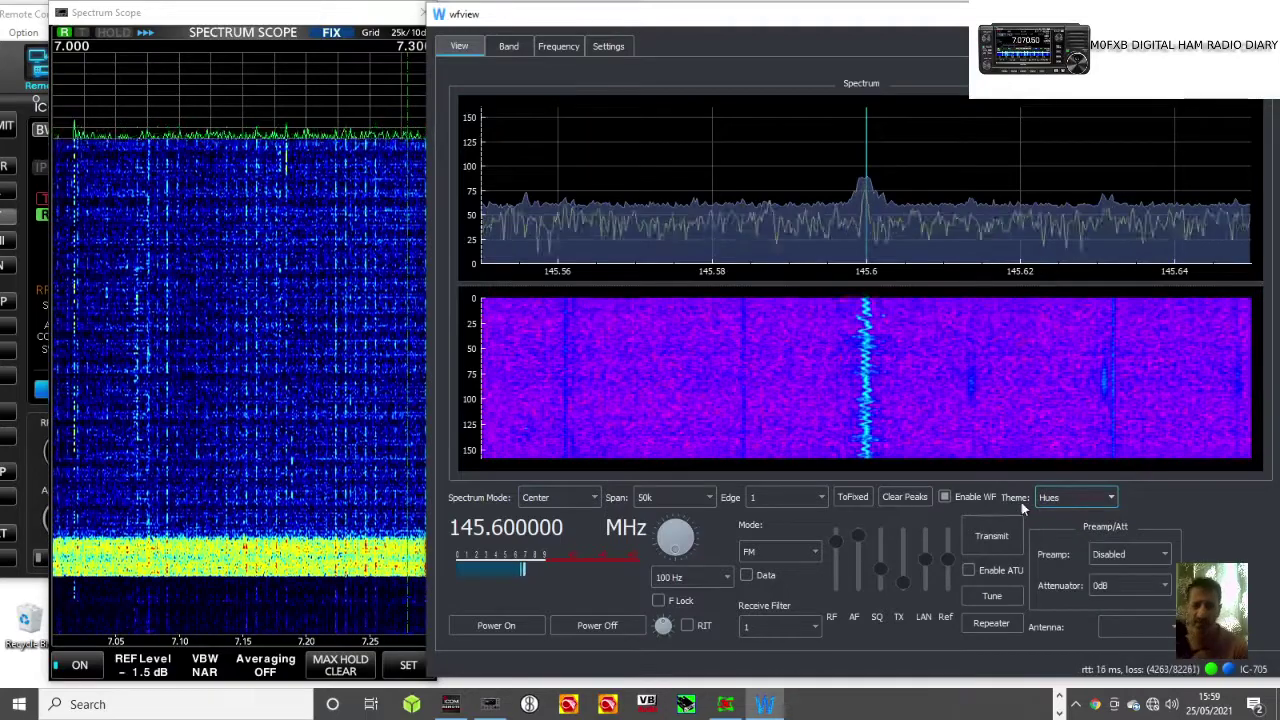
pyautogui.click(1110, 497)
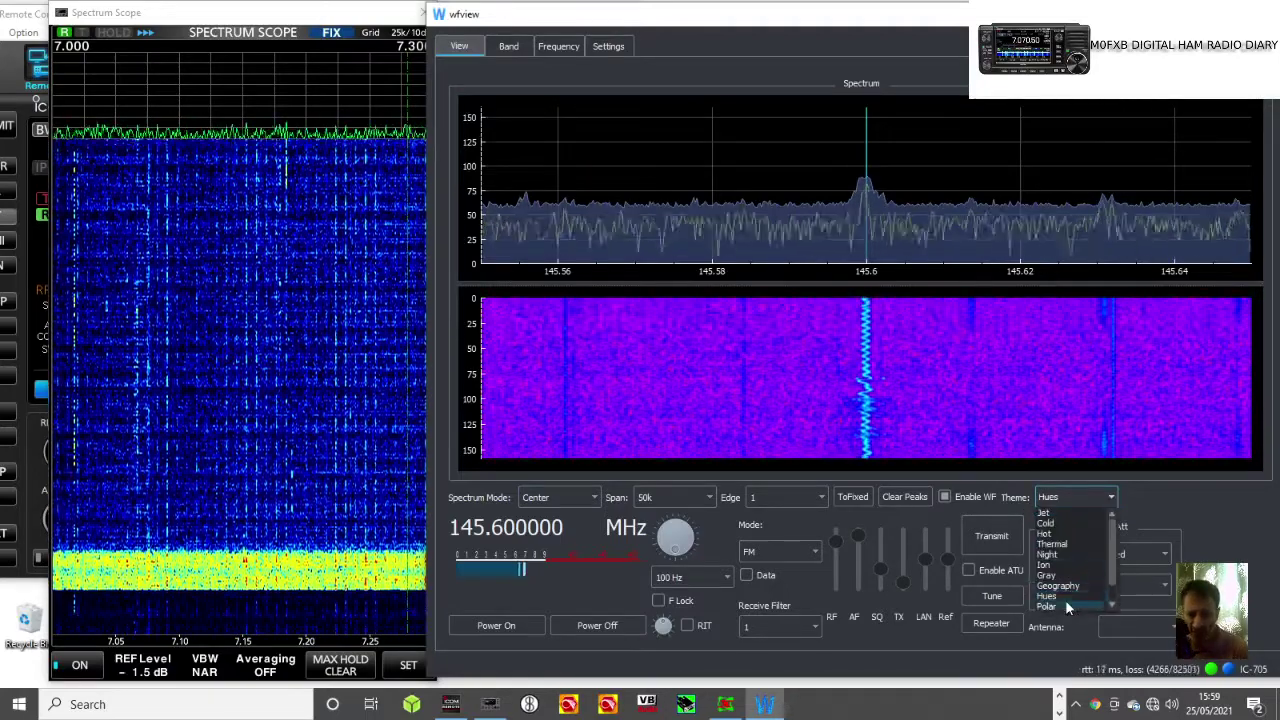
pyautogui.click(1057, 595)
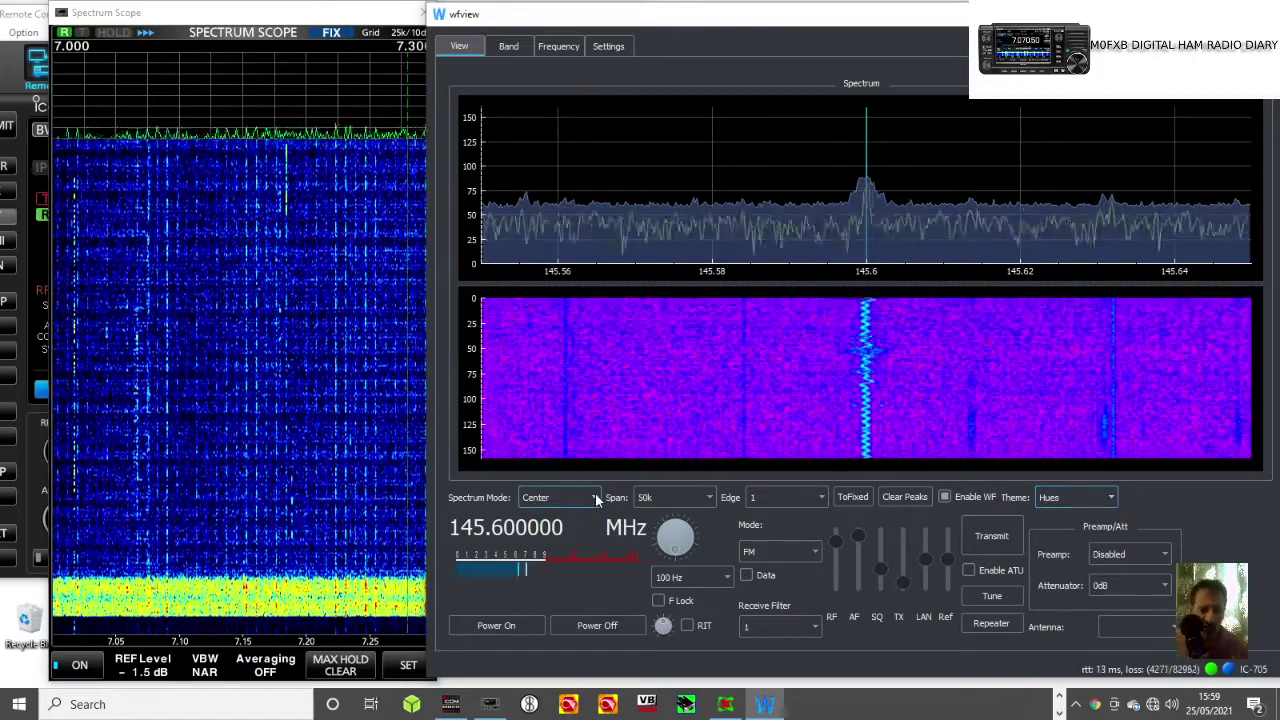
# Try the Fixed spectrum mode in wfview and set the mode to Scroll-C.
pyautogui.click(595, 495)
pyautogui.click(555, 523)
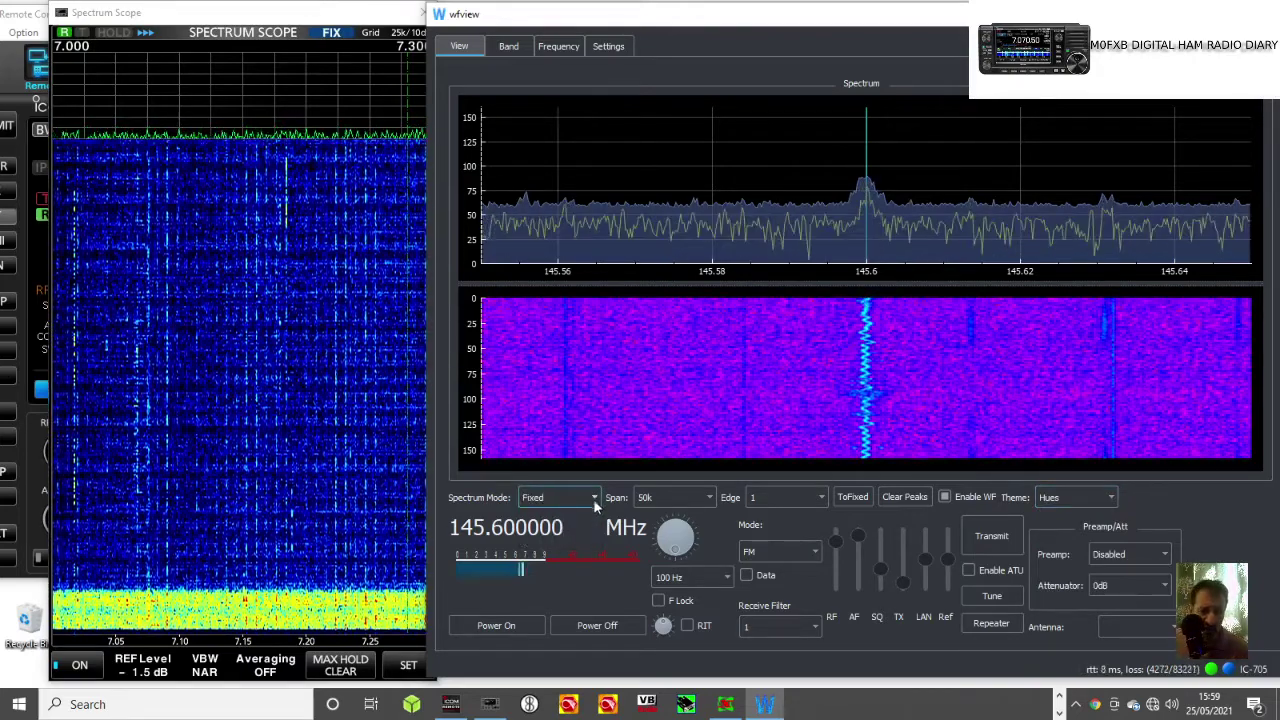
pyautogui.click(561, 531)
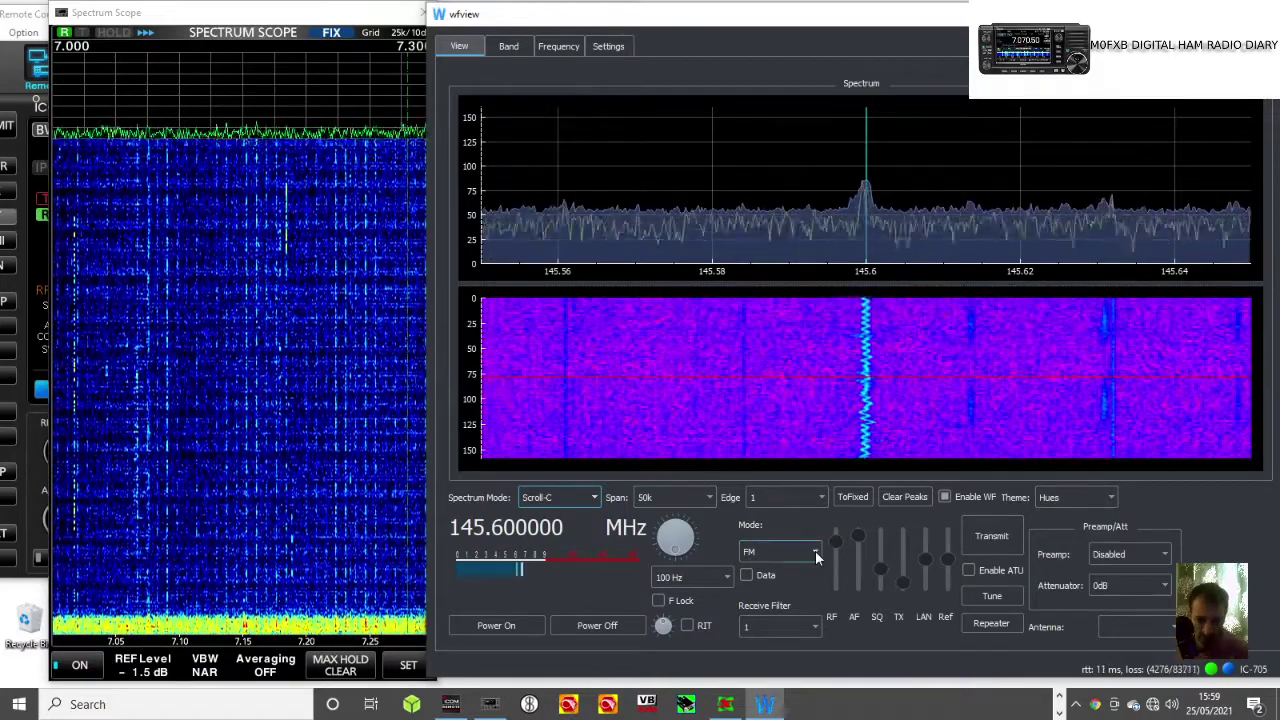
# Review wfview's available operating modes and tuning step sizes without changing either setting.
pyautogui.click(815, 551)
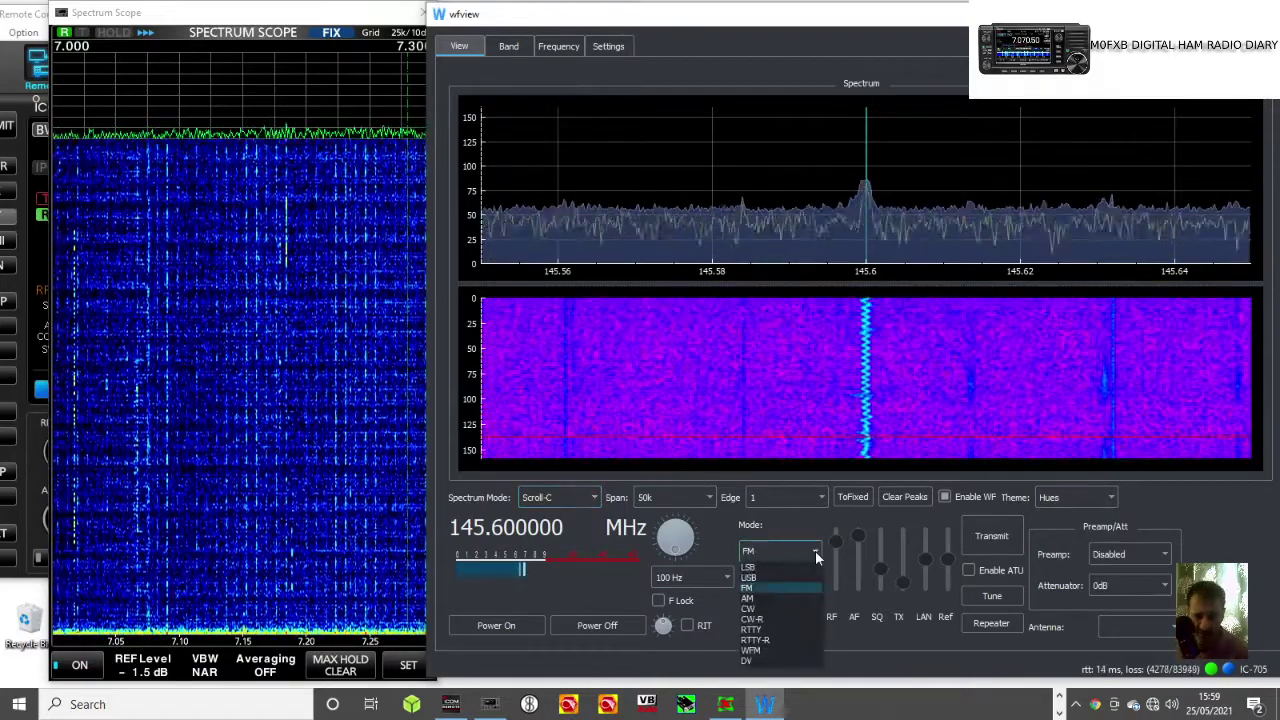
pyautogui.click(815, 551)
pyautogui.click(725, 576)
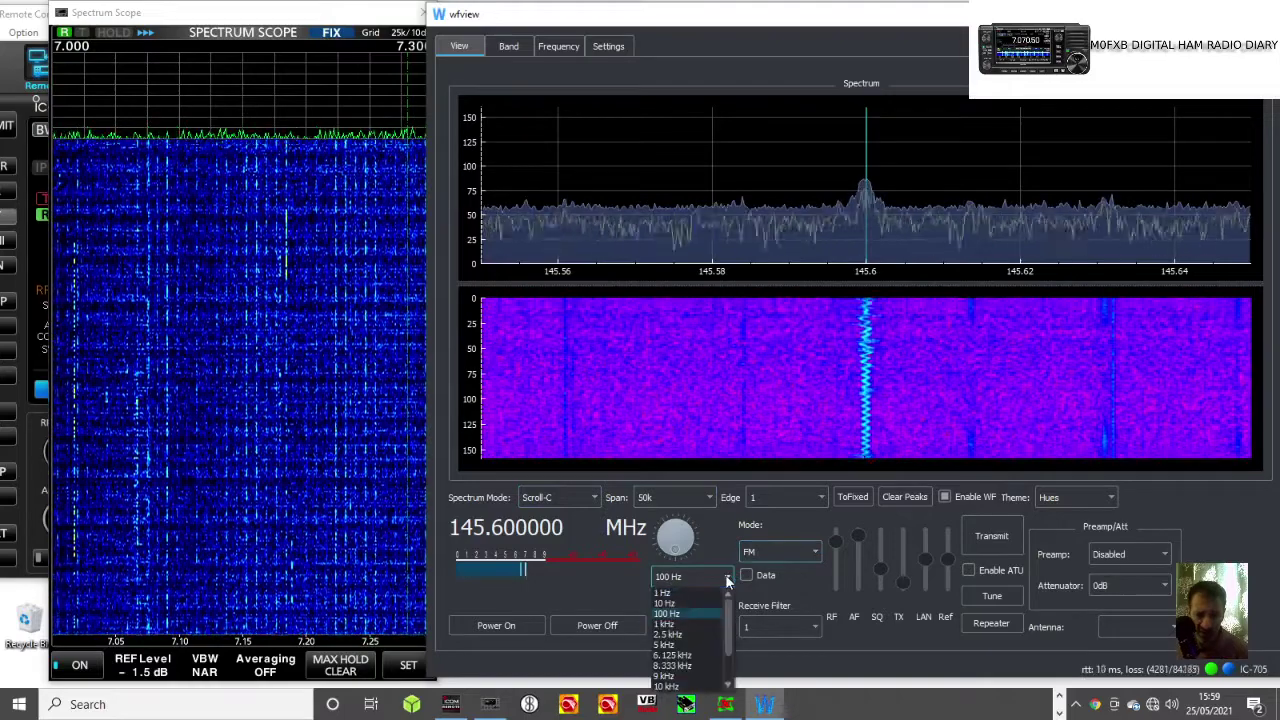
pyautogui.click(725, 576)
# Tune the IC-705 up and down with wfview's tuning dial in 100 Hz steps, ending at 145.603600 MHz.
pyautogui.scroll(-10, 679, 542)
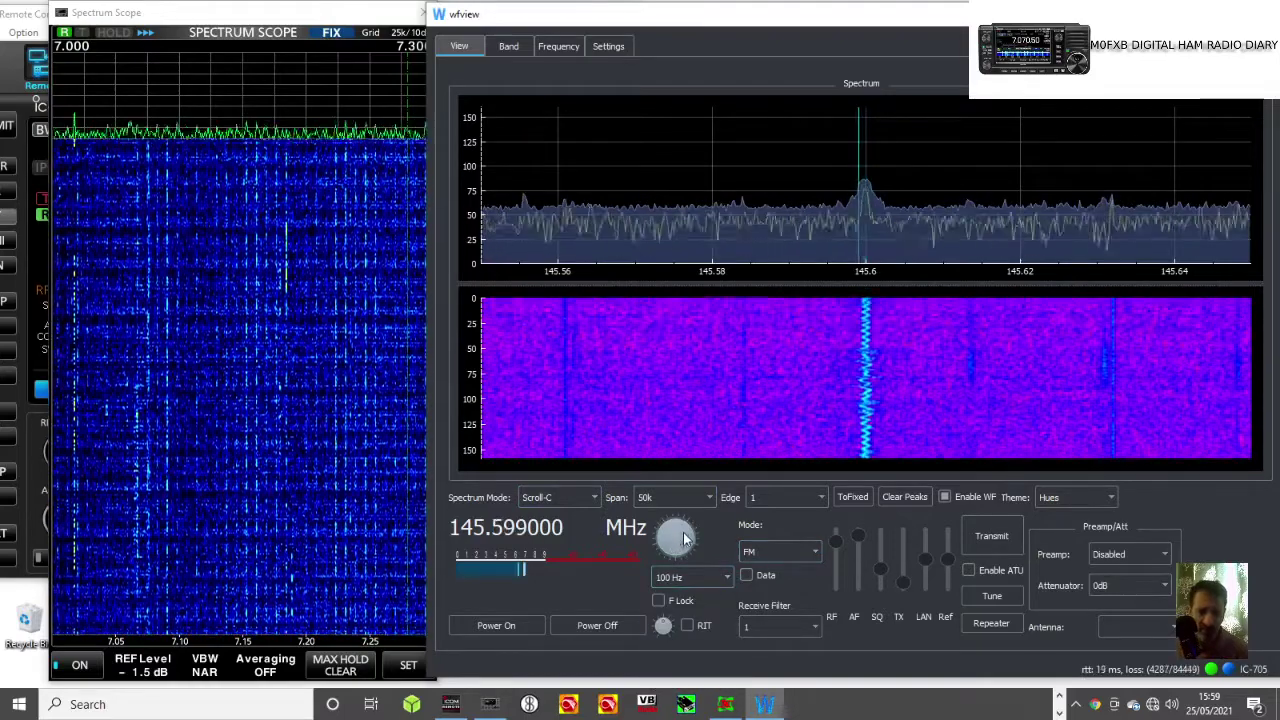
pyautogui.scroll(7, 682, 537)
pyautogui.scroll(-7, 684, 532)
pyautogui.scroll(-9, 684, 532)
pyautogui.scroll(20, 685, 533)
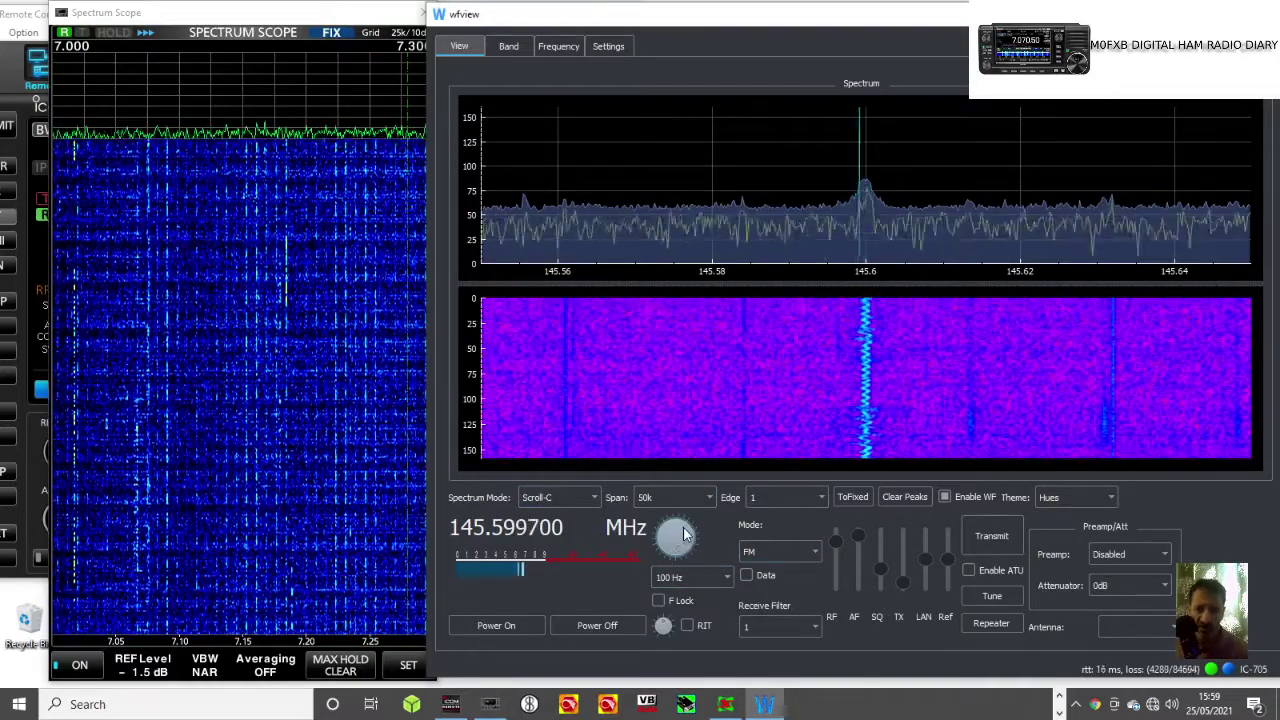
pyautogui.scroll(20, 685, 533)
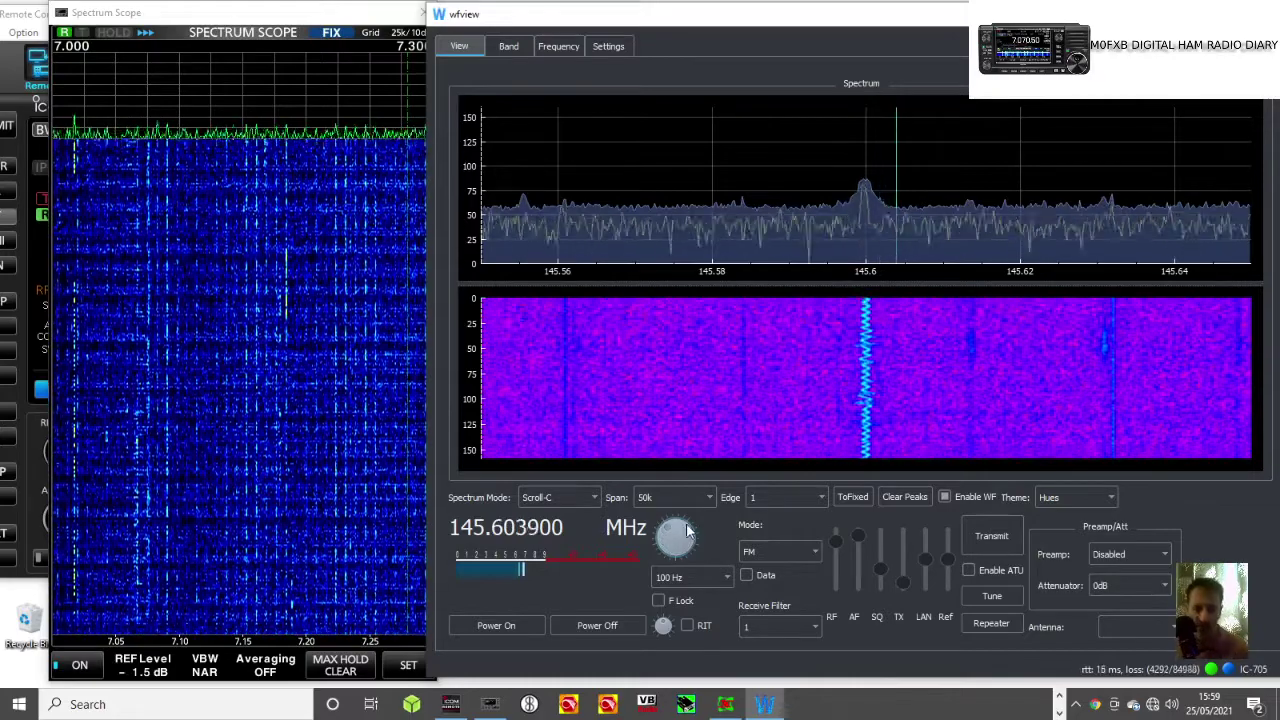
pyautogui.scroll(-4, 680, 540)
pyautogui.scroll(-5, 679, 542)
pyautogui.scroll(6, 679, 542)
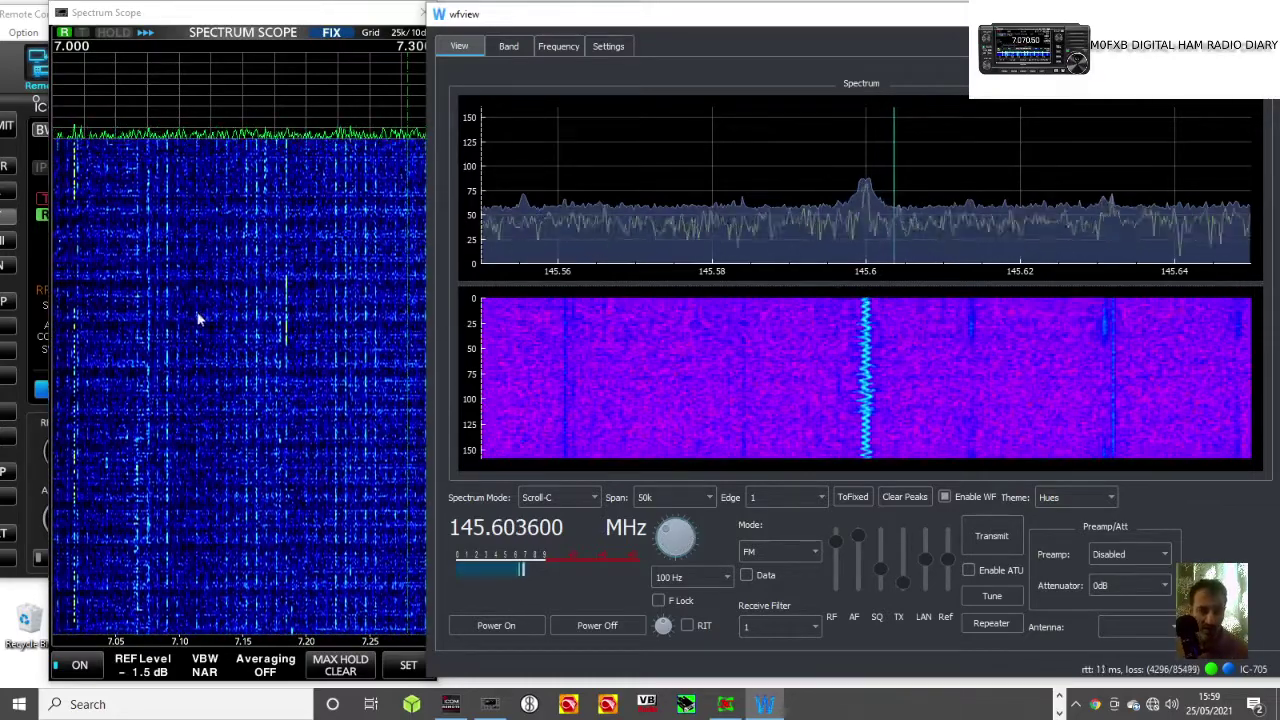
# Tune RS-BA1 to 7.184 MHz on the Spectrum Scope and select the 145.6 and 145.581 MHz spots on wfview's waterfall.
pyautogui.click(211, 360)
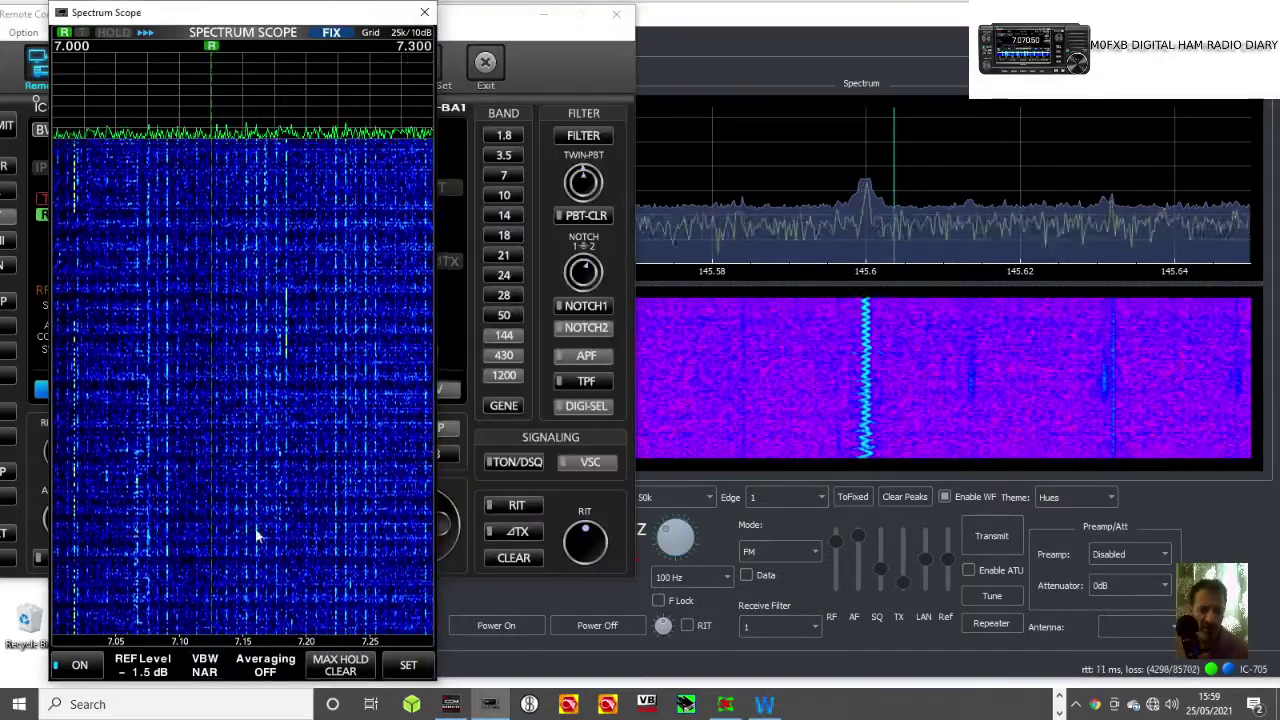
pyautogui.click(870, 405)
pyautogui.click(286, 337)
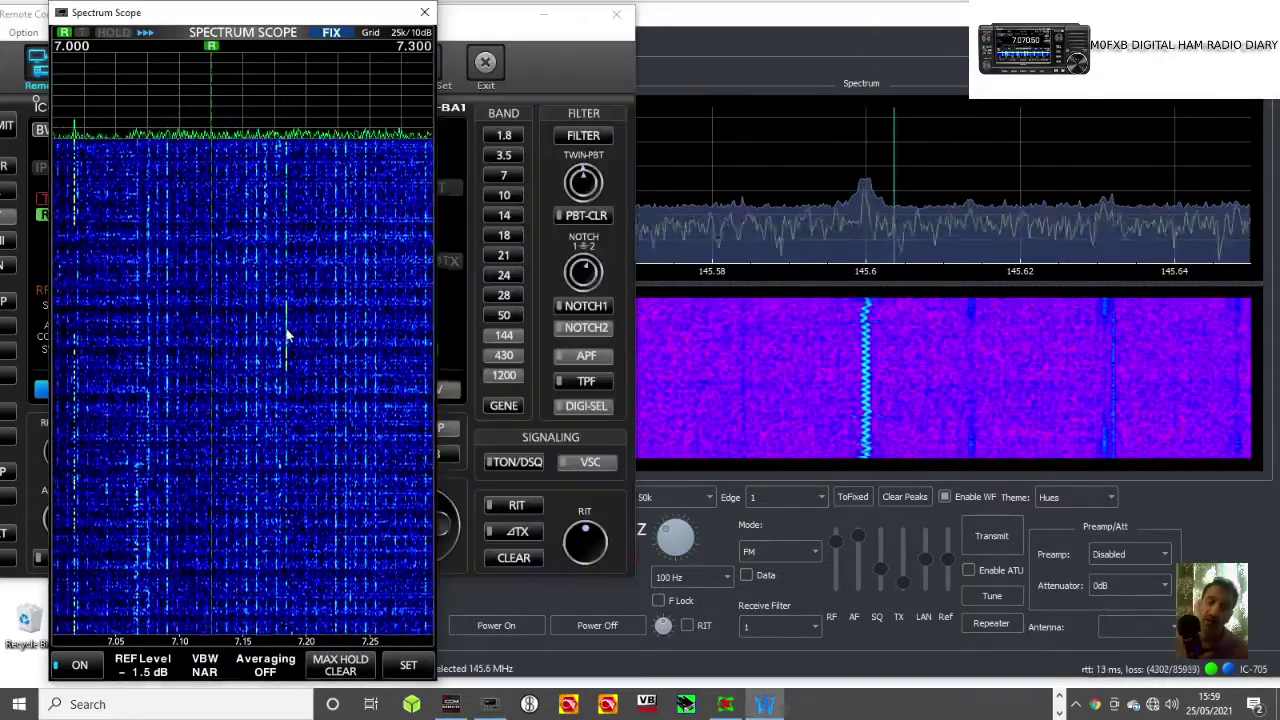
pyautogui.click(717, 377)
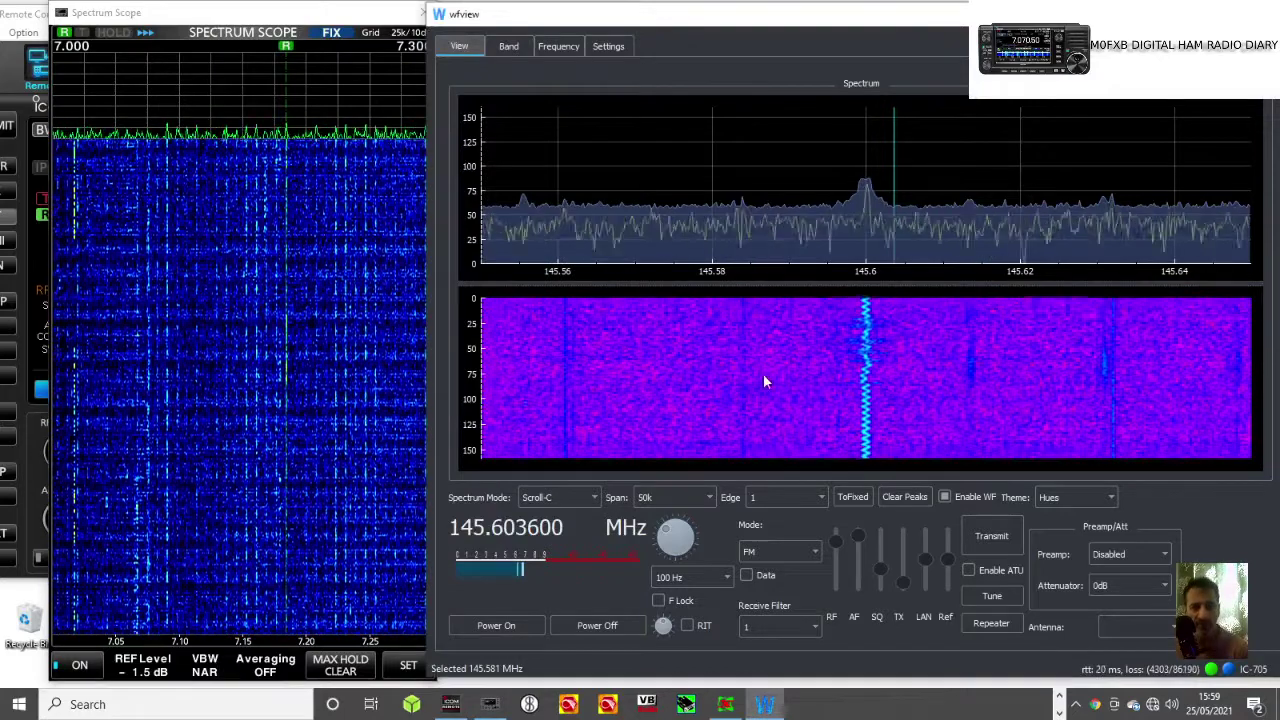
# Review wfview's preamp options and leave the preamp disabled.
pyautogui.click(1169, 550)
pyautogui.click(1106, 569)
pyautogui.click(990, 540)
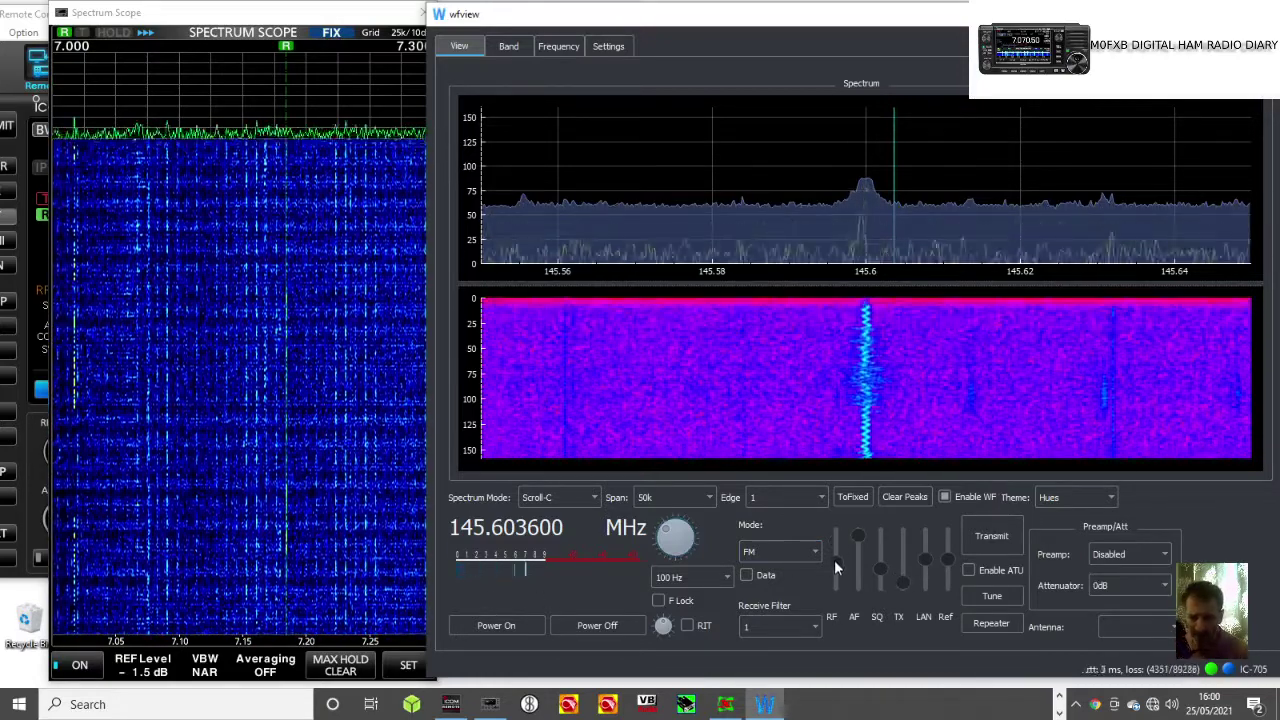
# Vary the RF gain in wfview to compare its effect on the waterfall and lower the AF level slightly.
pyautogui.moveTo(836, 565); pyautogui.dragTo(839, 536)
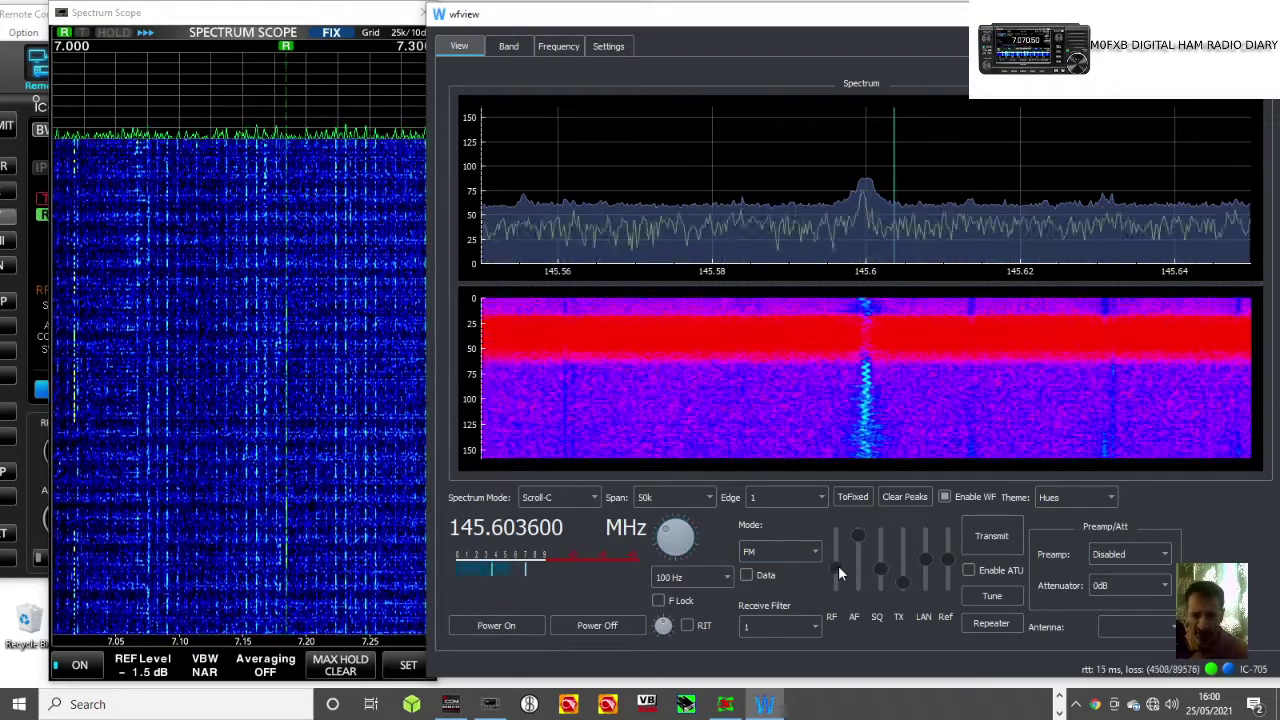
pyautogui.moveTo(838, 580); pyautogui.dragTo(839, 551)
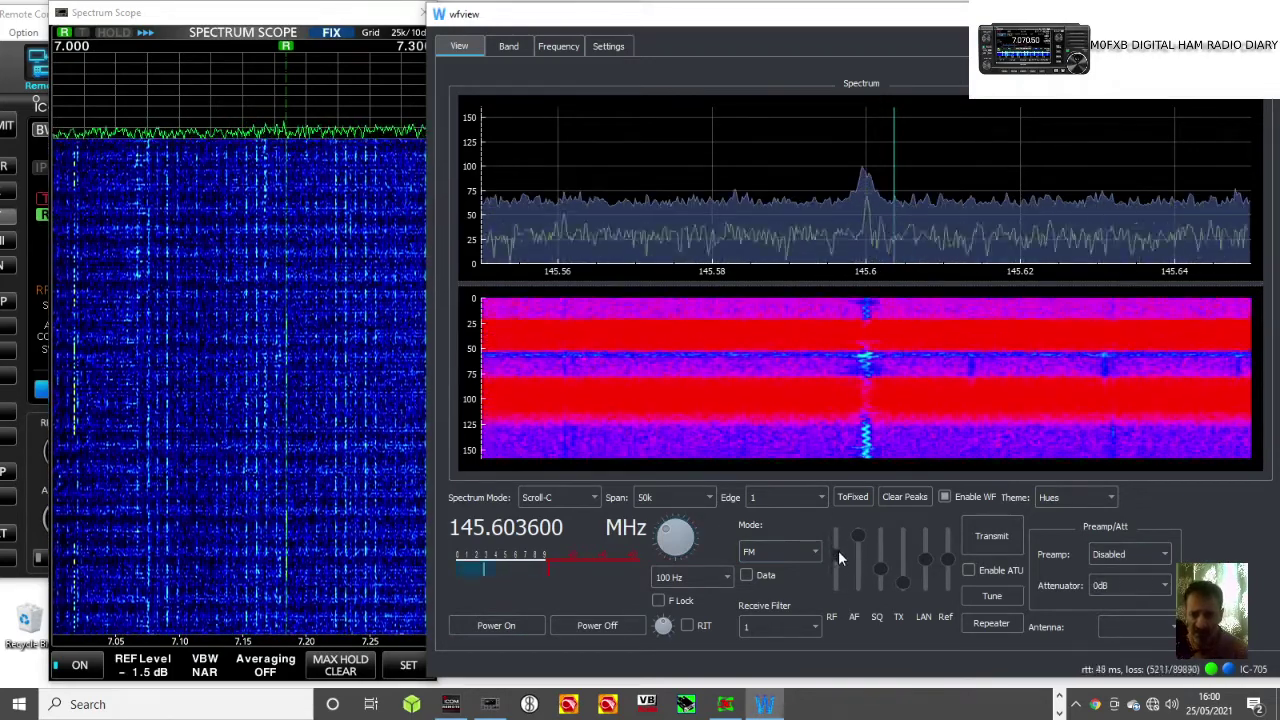
pyautogui.moveTo(858, 534); pyautogui.dragTo(856, 586)
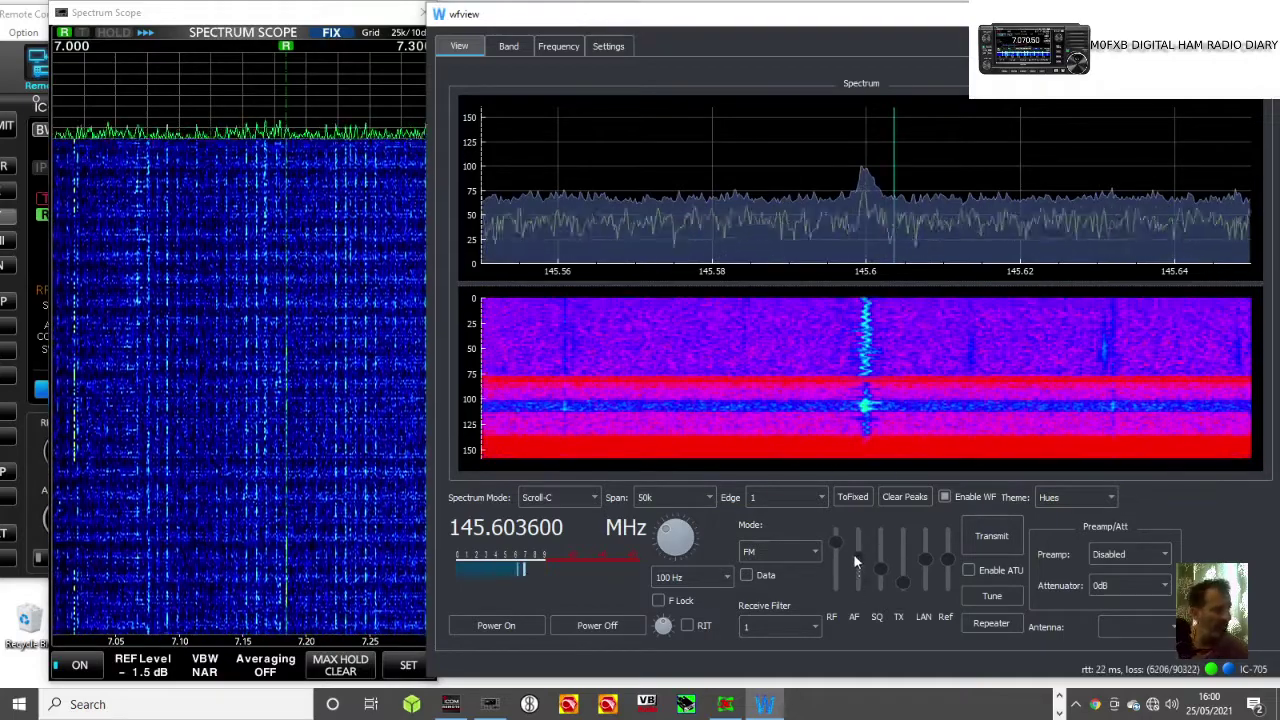
pyautogui.moveTo(857, 544)
pyautogui.mouseDown()
pyautogui.moveTo(857, 533)
pyautogui.moveTo(860, 592)
pyautogui.moveTo(860, 549)
pyautogui.mouseUp()
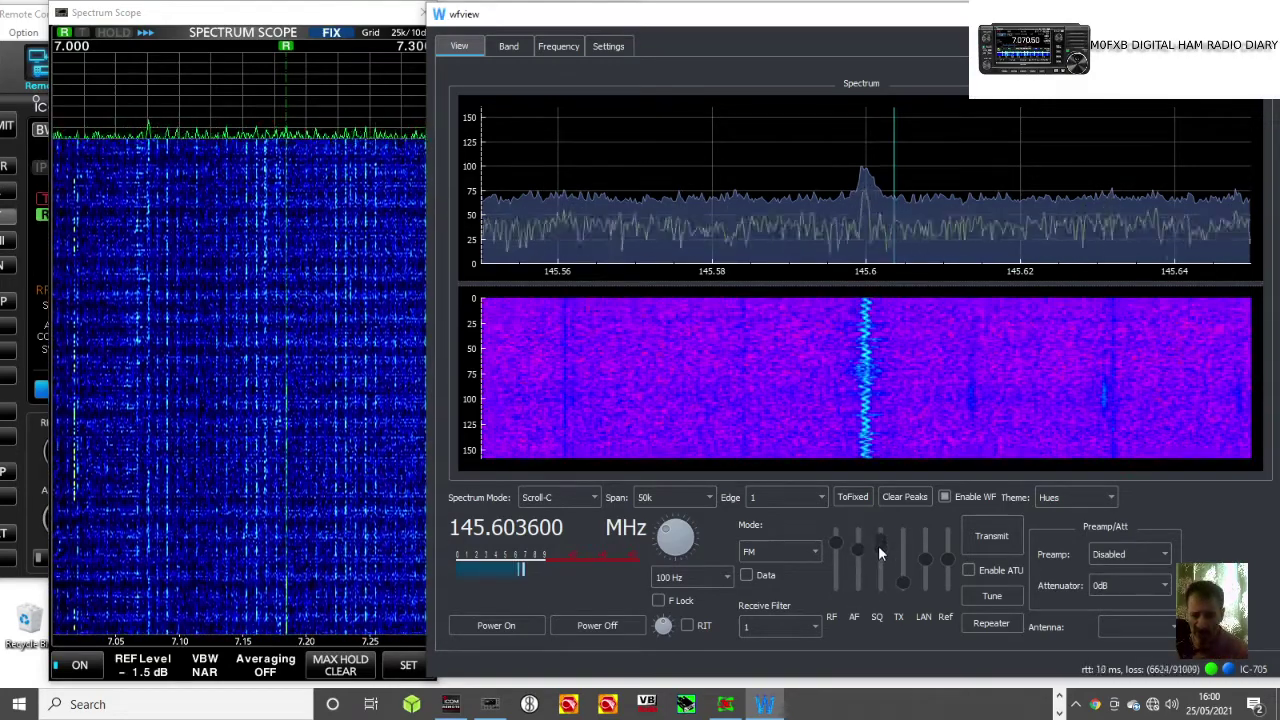
# Try the TX power control in wfview and raise the spectrum reference level.
pyautogui.moveTo(901, 584)
pyautogui.mouseDown()
pyautogui.moveTo(907, 553)
pyautogui.moveTo(908, 572)
pyautogui.mouseUp()
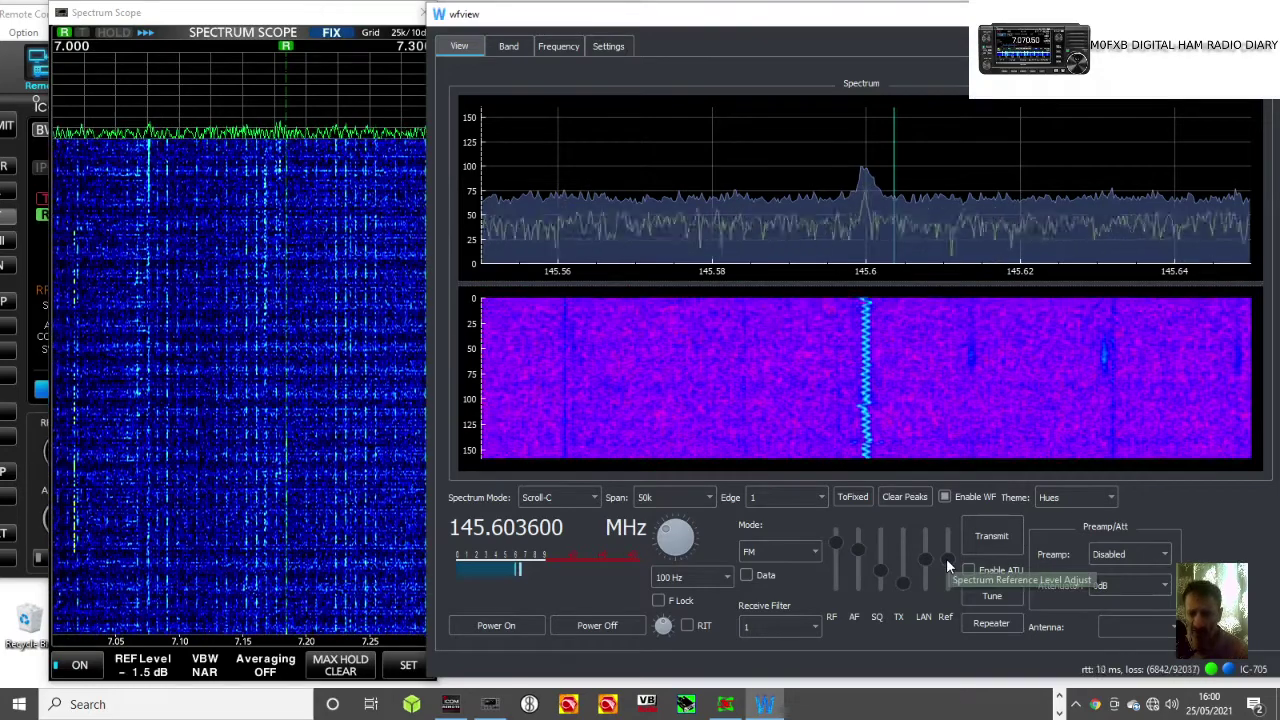
pyautogui.moveTo(946, 558)
pyautogui.mouseDown()
pyautogui.moveTo(945, 574)
pyautogui.moveTo(947, 537)
pyautogui.mouseUp()
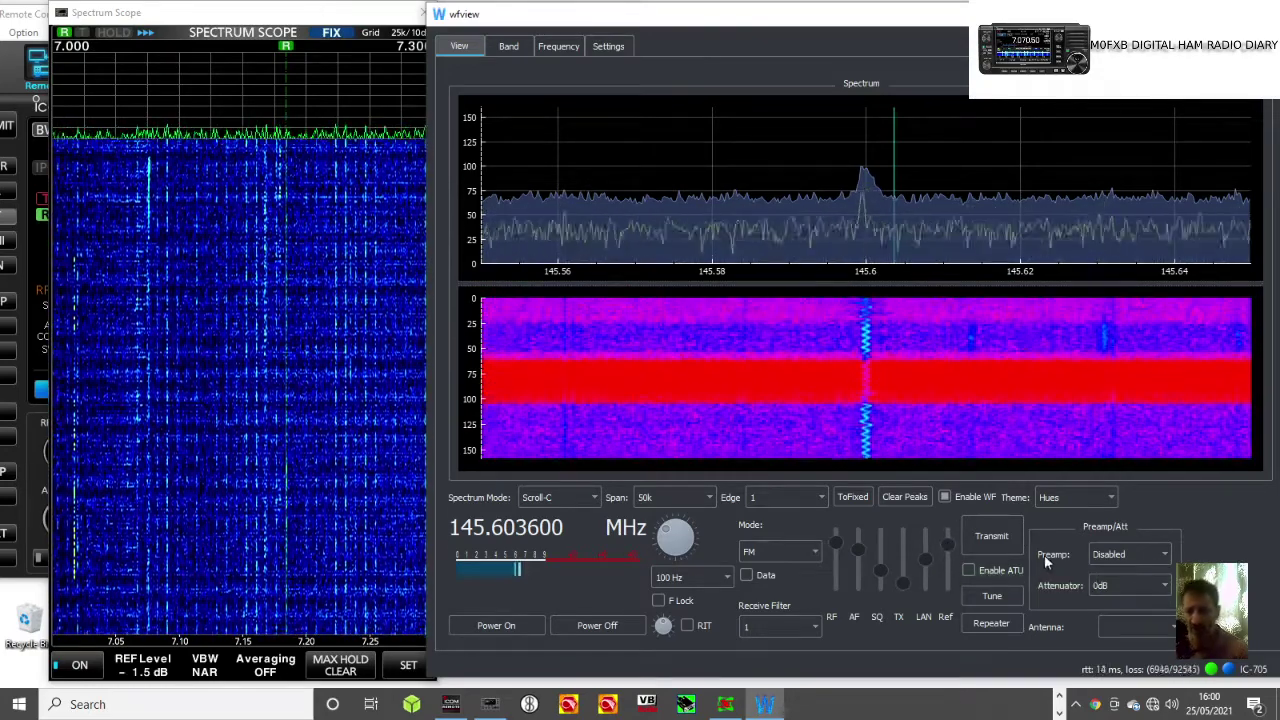
# Trigger the tuner in wfview, then examine the duplex and tone options in Repeater Setup and close the dialog.
pyautogui.click(994, 594)
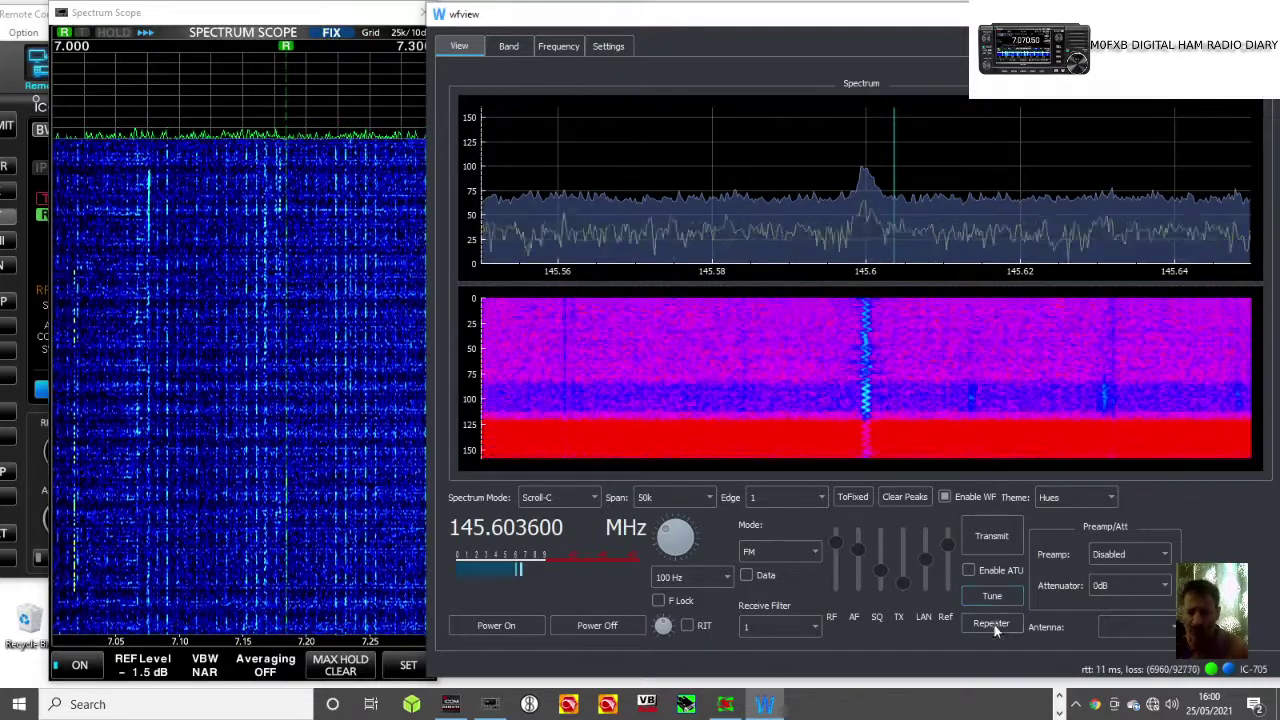
pyautogui.click(991, 624)
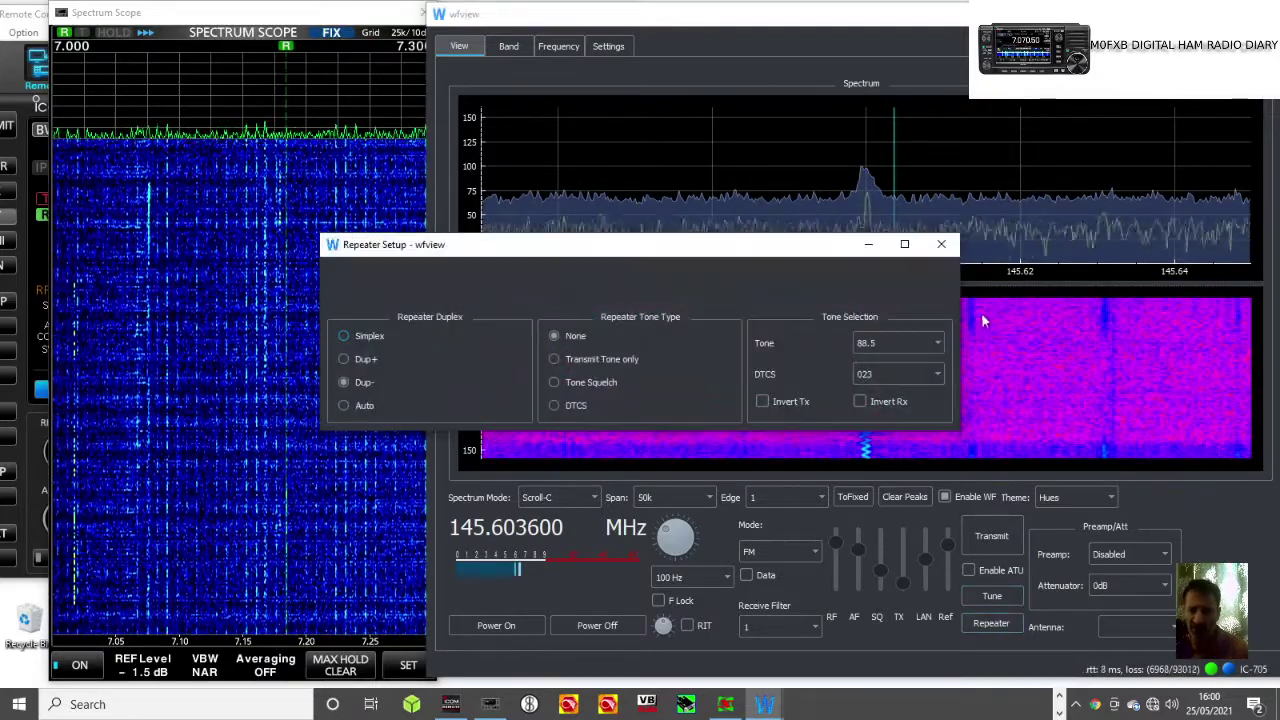
pyautogui.click(941, 244)
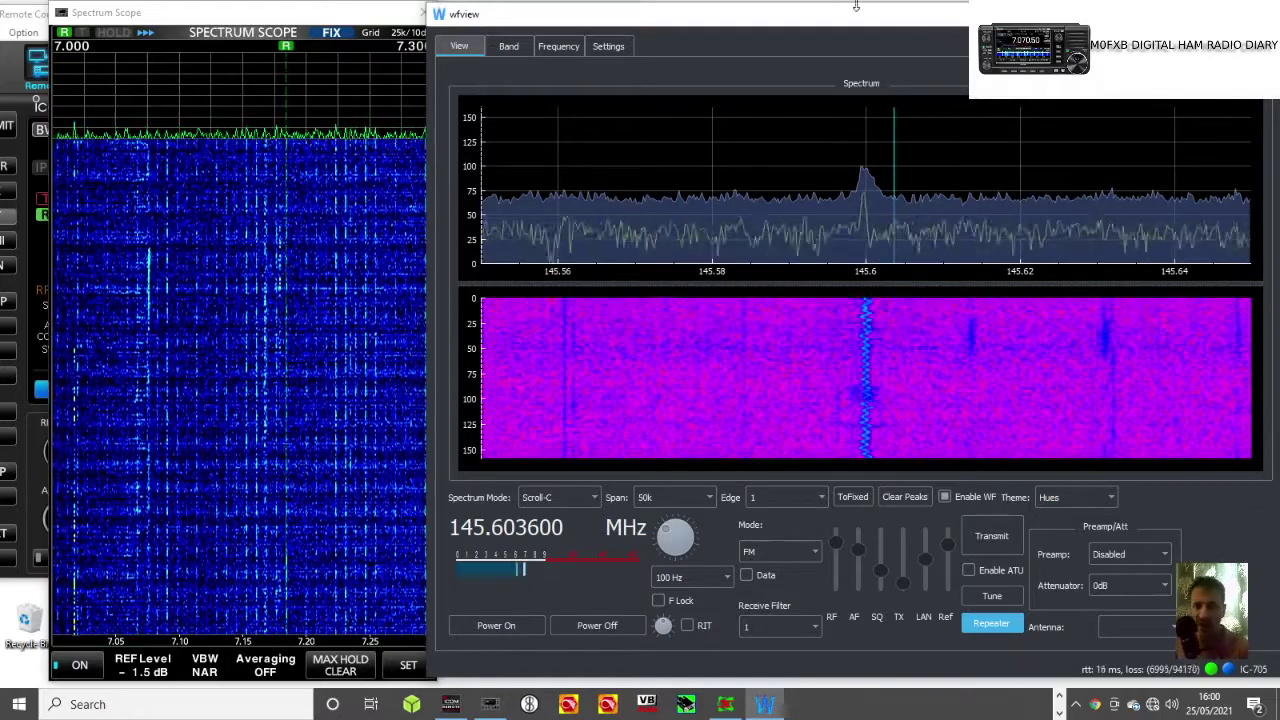
# Reposition the wfview and RS-BA1 remote control windows and tune the Spectrum Scope to about 7.205 MHz.
pyautogui.moveTo(866, 24); pyautogui.dragTo(896, 39)
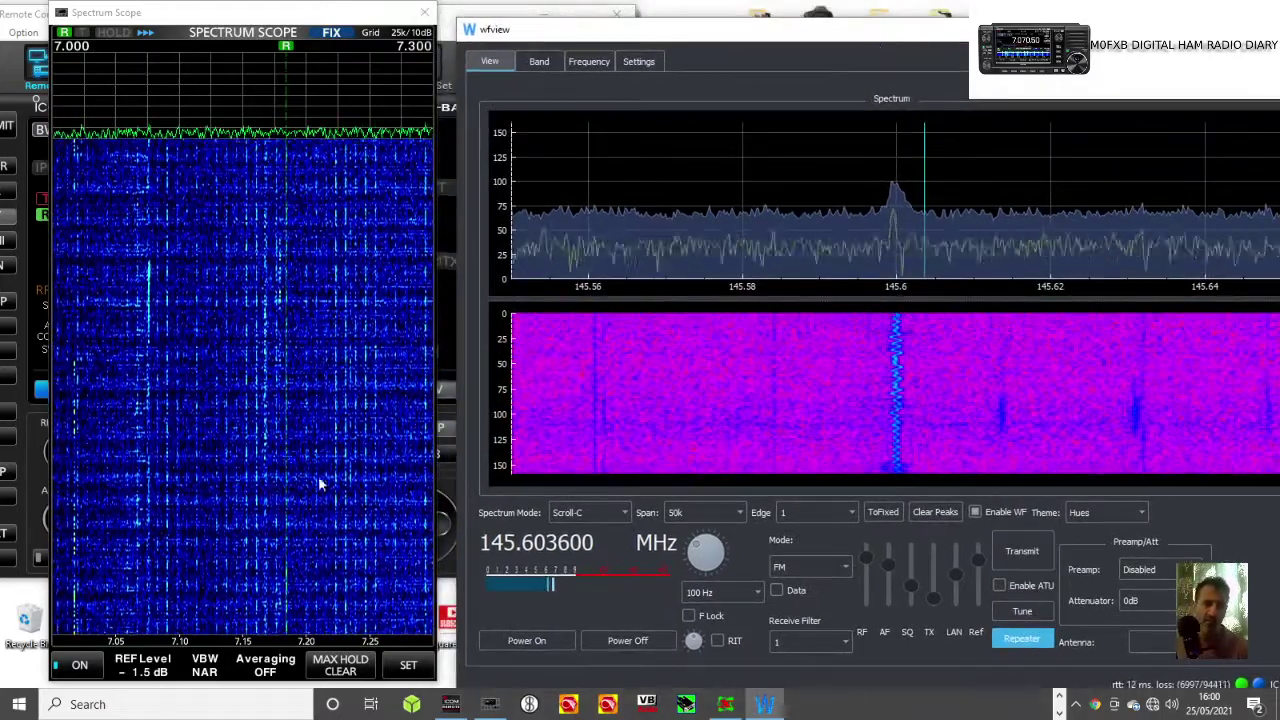
pyautogui.click(449, 577)
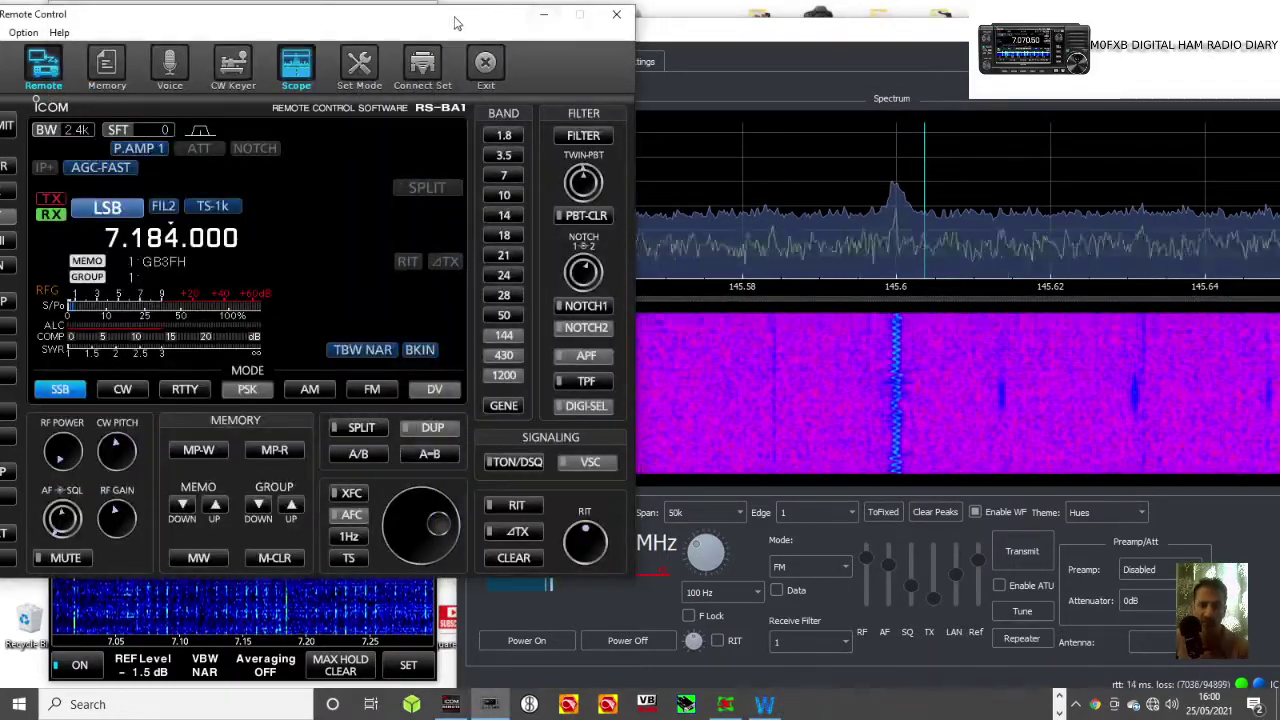
pyautogui.moveTo(455, 22); pyautogui.dragTo(429, 18)
pyautogui.click(313, 612)
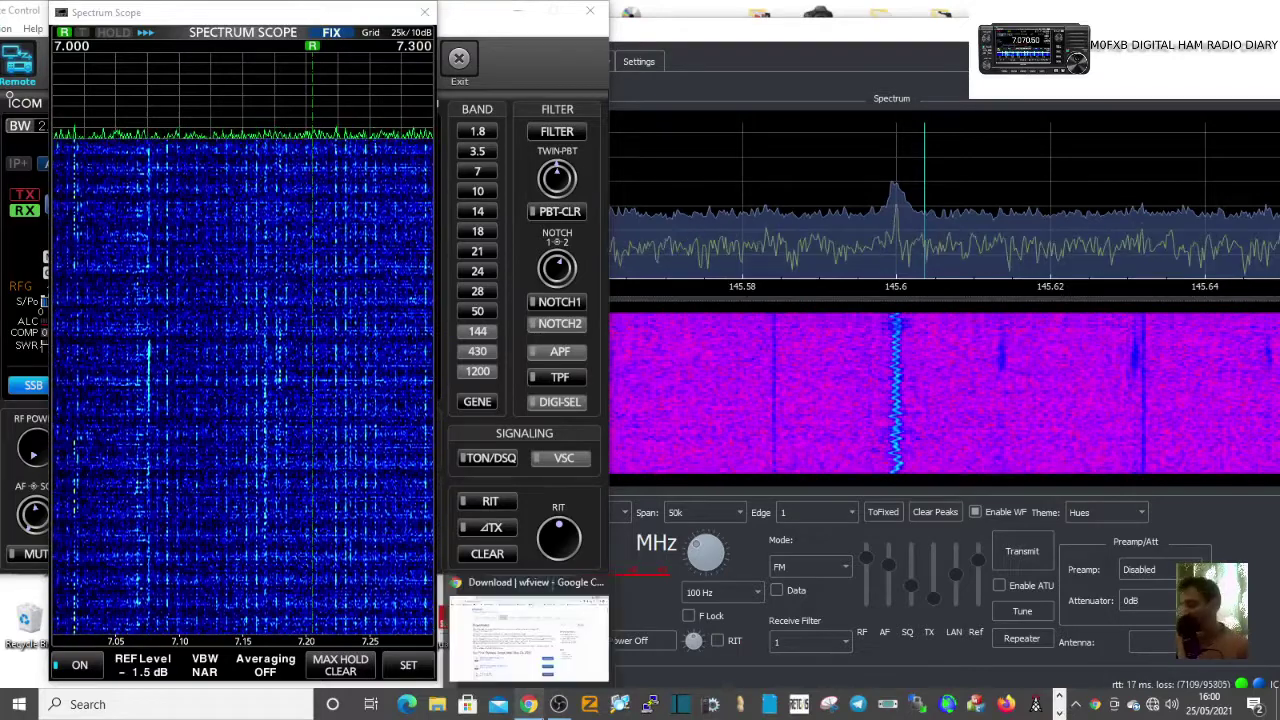
pyautogui.click(559, 704)
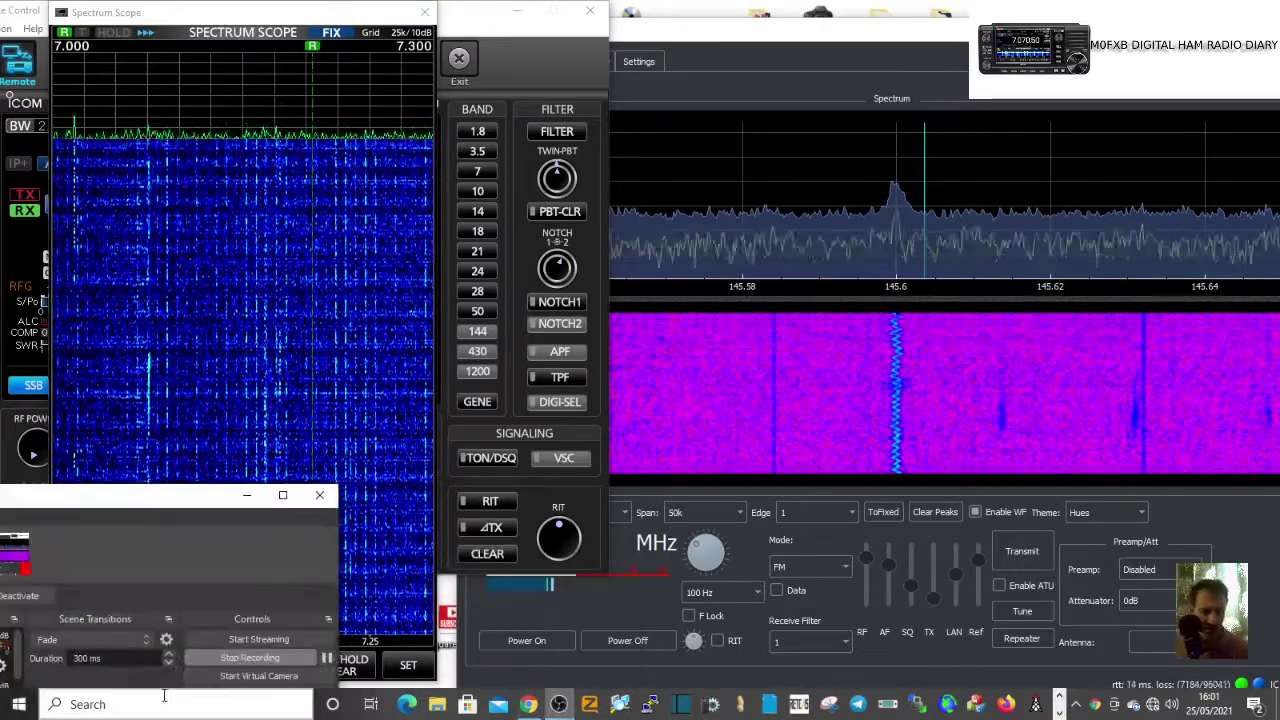
pyautogui.moveTo(165, 500); pyautogui.dragTo(250, 452)
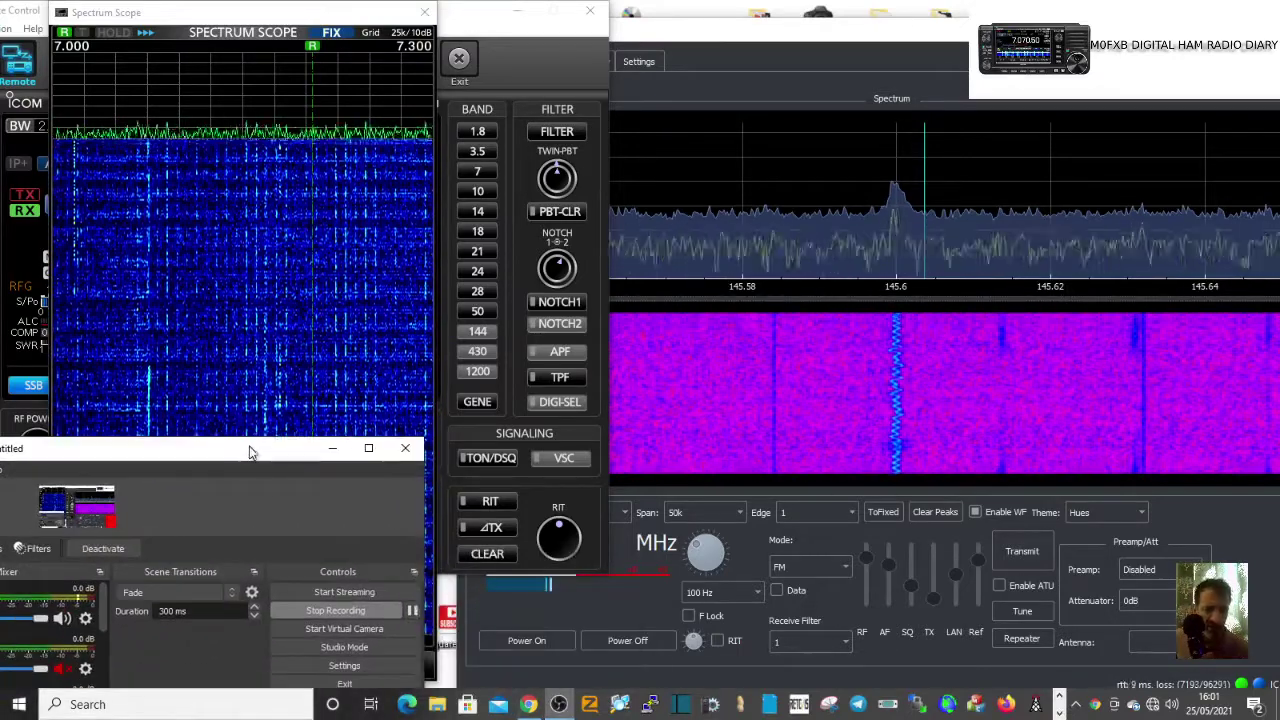